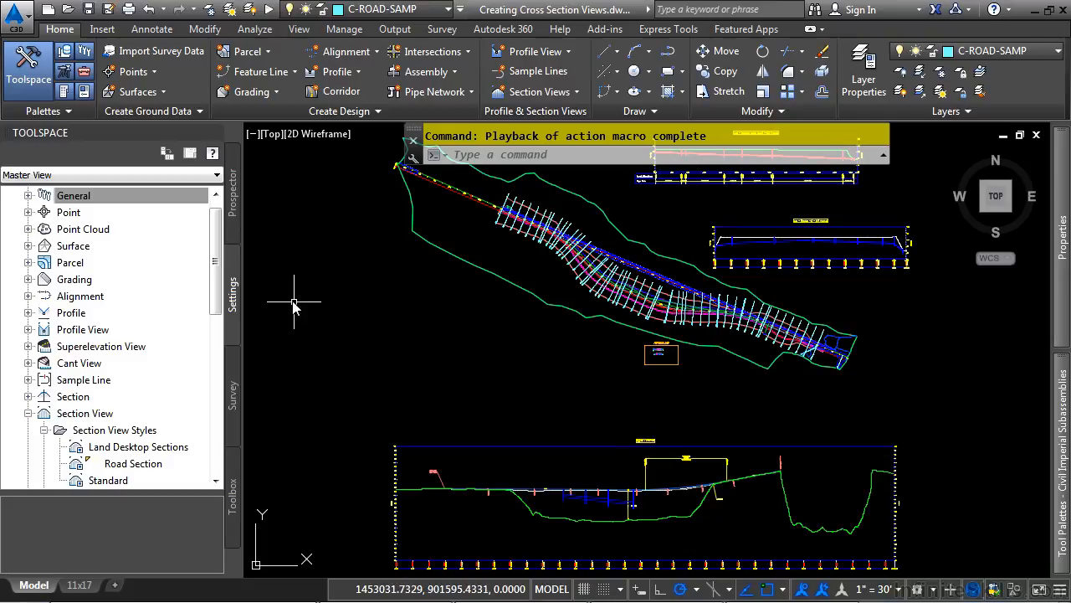
Step: Look through the section styles available for Section objects in the drawing settings
{"action": "left_click", "coordinate": [234, 297]}
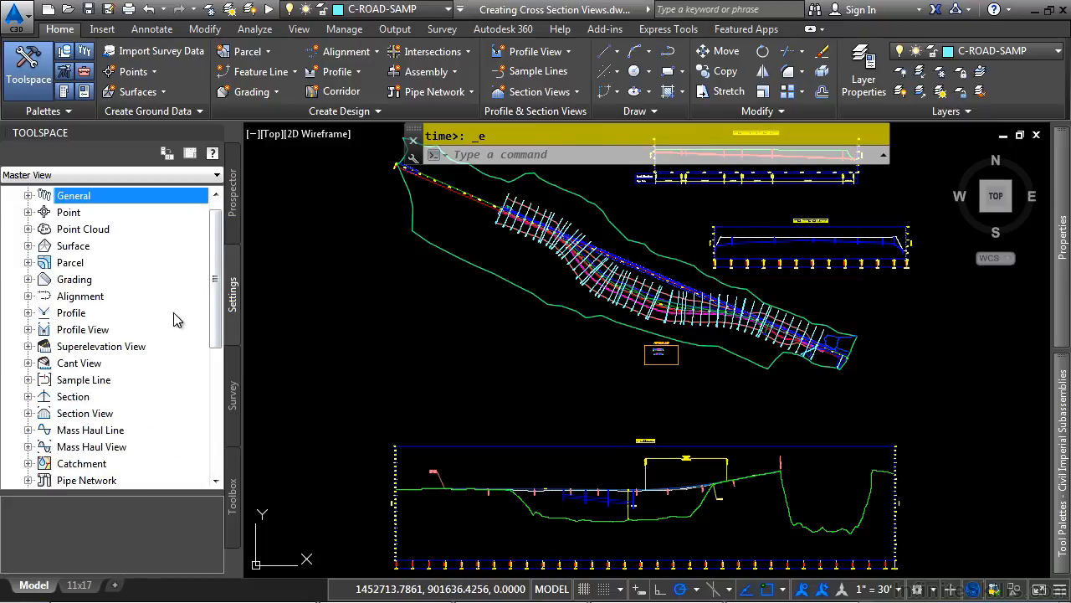
{"action": "scroll", "coordinate": [176, 318], "scroll_direction": "down", "scroll_amount": 1}
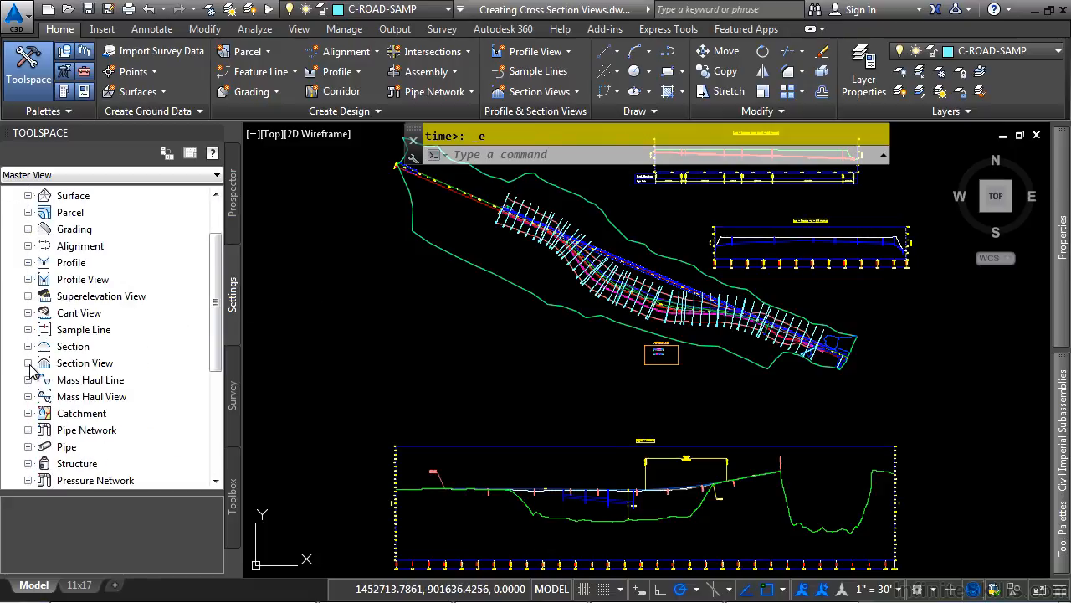
{"action": "left_click", "coordinate": [28, 346]}
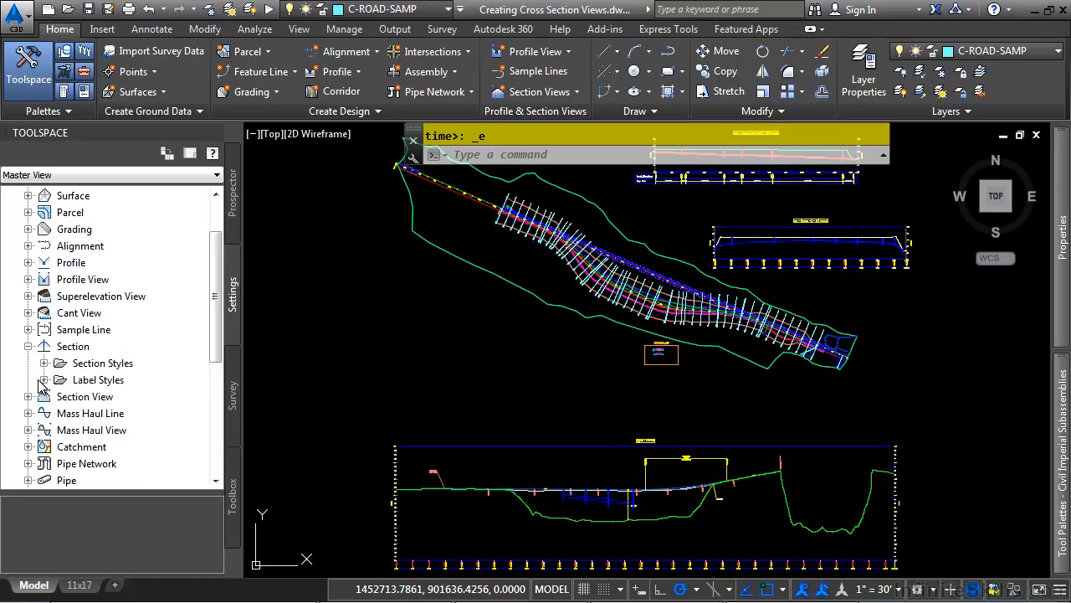
{"action": "left_click", "coordinate": [45, 364]}
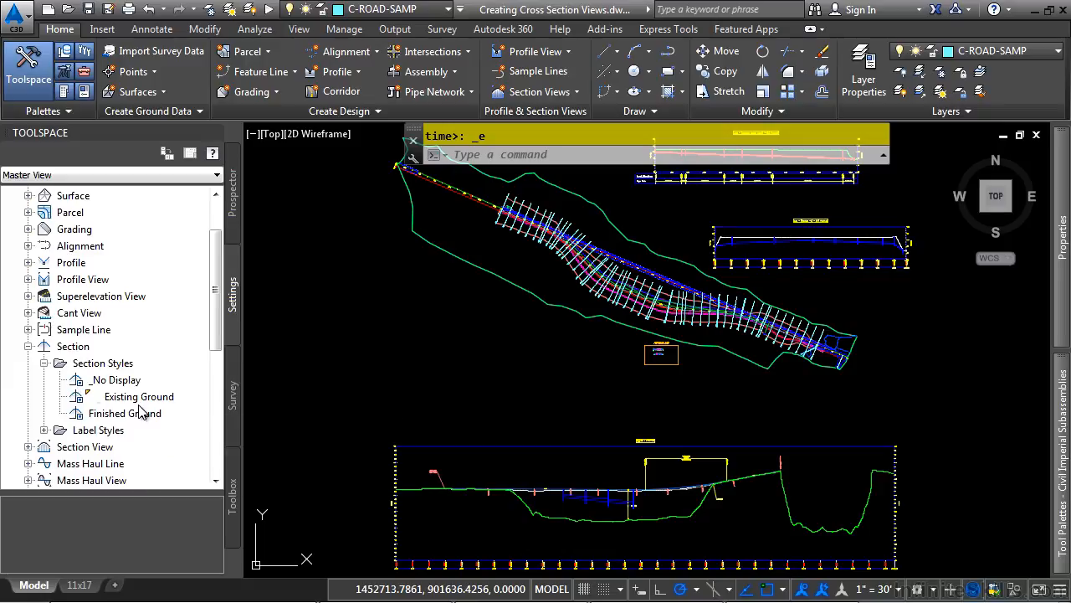
{"action": "mouse_move", "coordinate": [143, 407]}
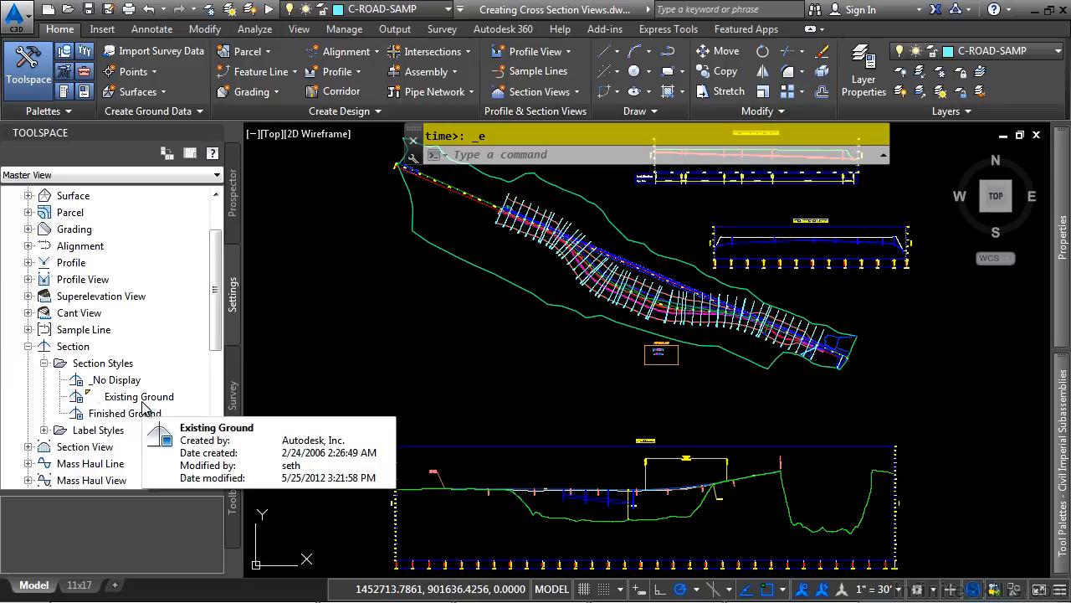
{"action": "left_click", "coordinate": [27, 346]}
Step: Review the Road Section section view style, from its grid and title annotation to its axes and component display settings
{"action": "left_click", "coordinate": [28, 364]}
{"action": "scroll", "coordinate": [94, 409], "scroll_direction": "down", "scroll_amount": 1}
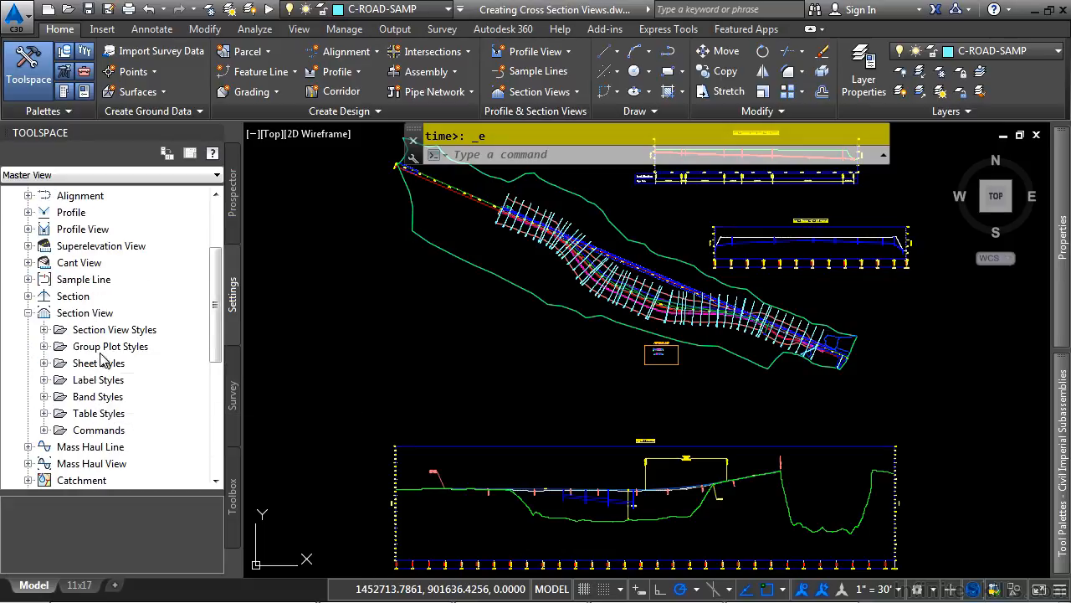
{"action": "left_click", "coordinate": [44, 329]}
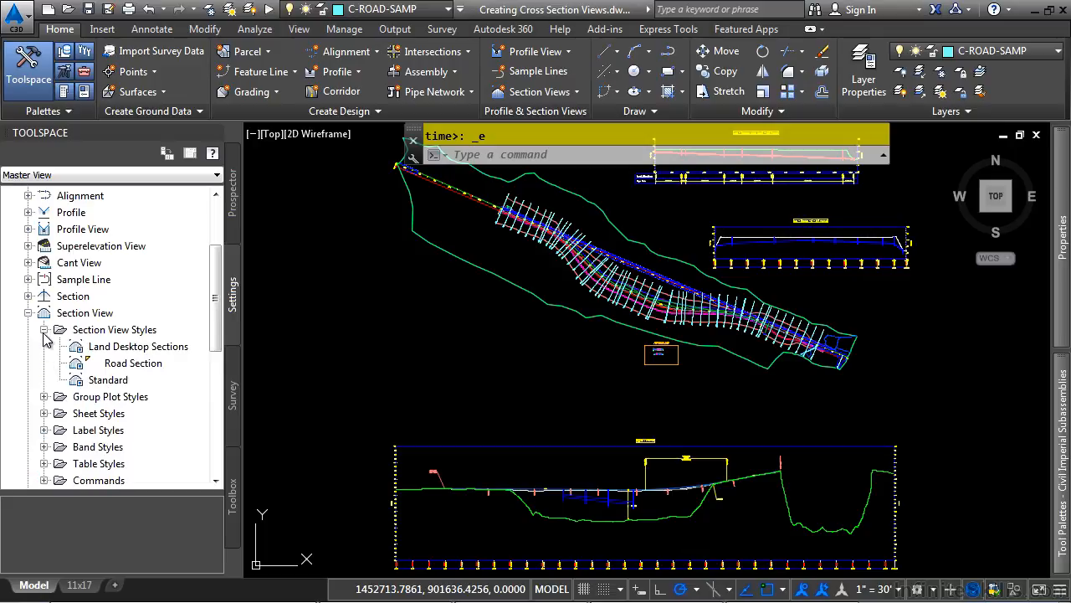
{"action": "double_click", "coordinate": [144, 365]}
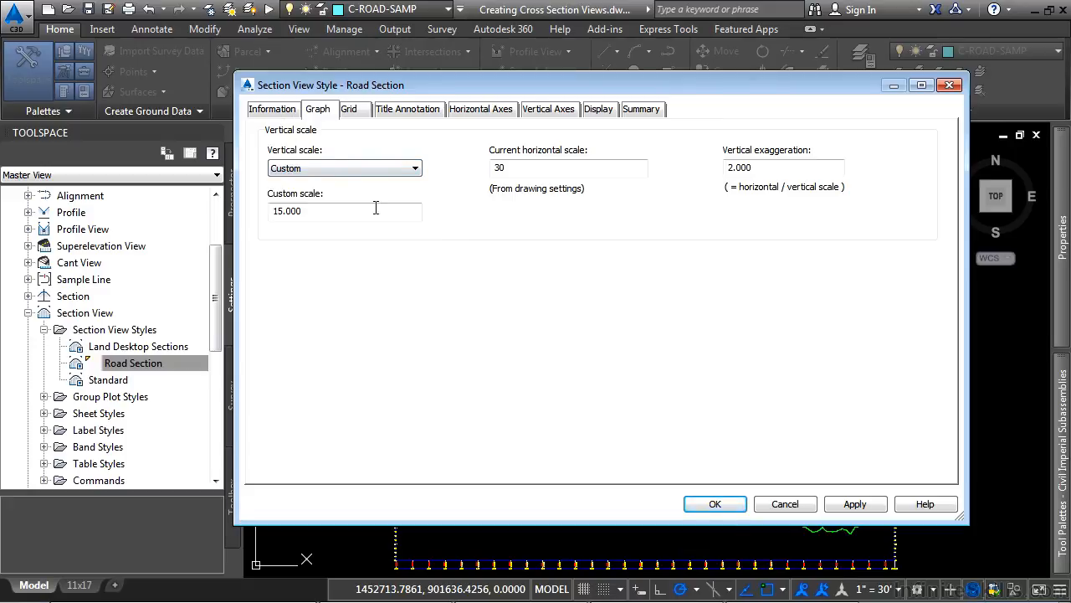
{"action": "left_click", "coordinate": [362, 117]}
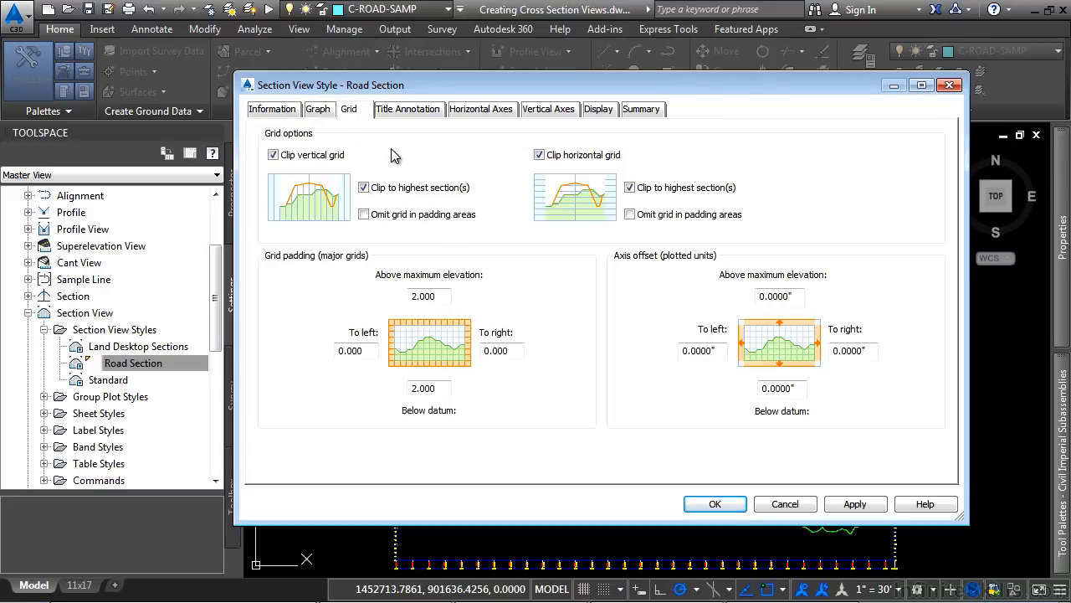
{"action": "left_click", "coordinate": [412, 113]}
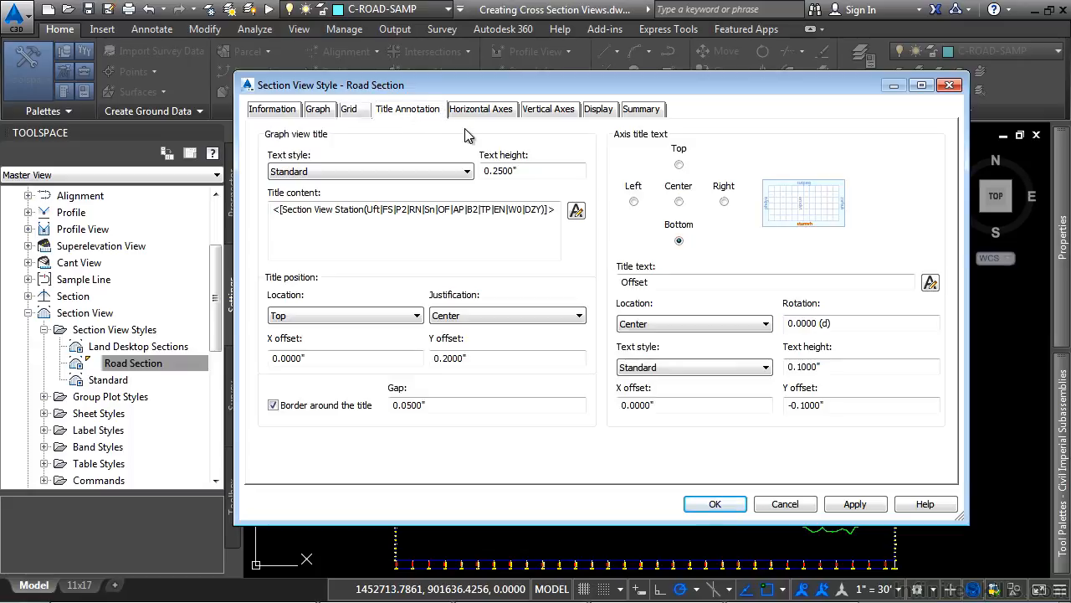
{"action": "left_click", "coordinate": [493, 115]}
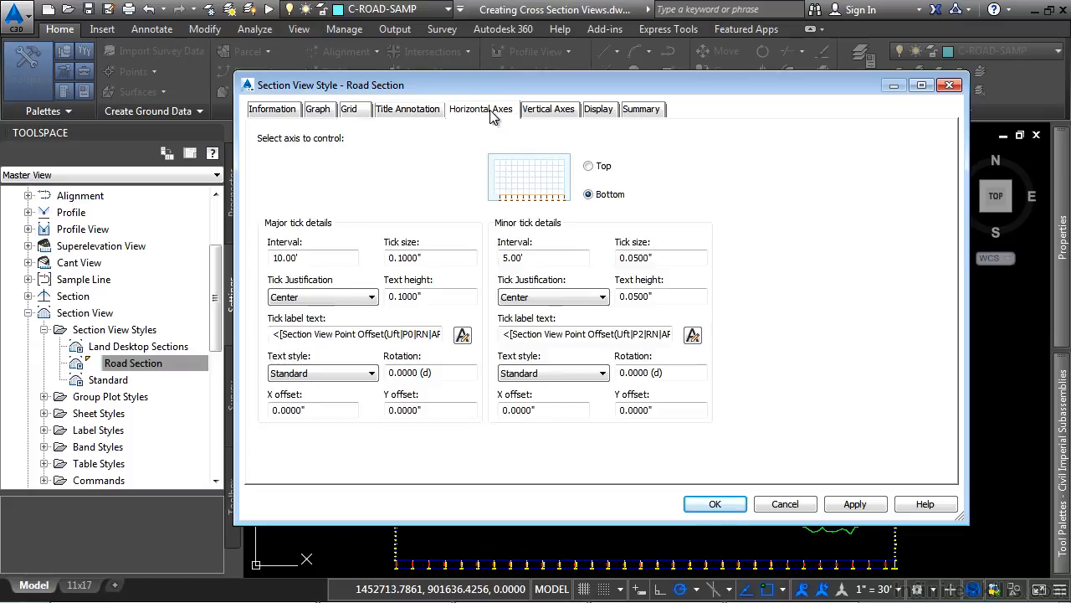
{"action": "left_click", "coordinate": [548, 110]}
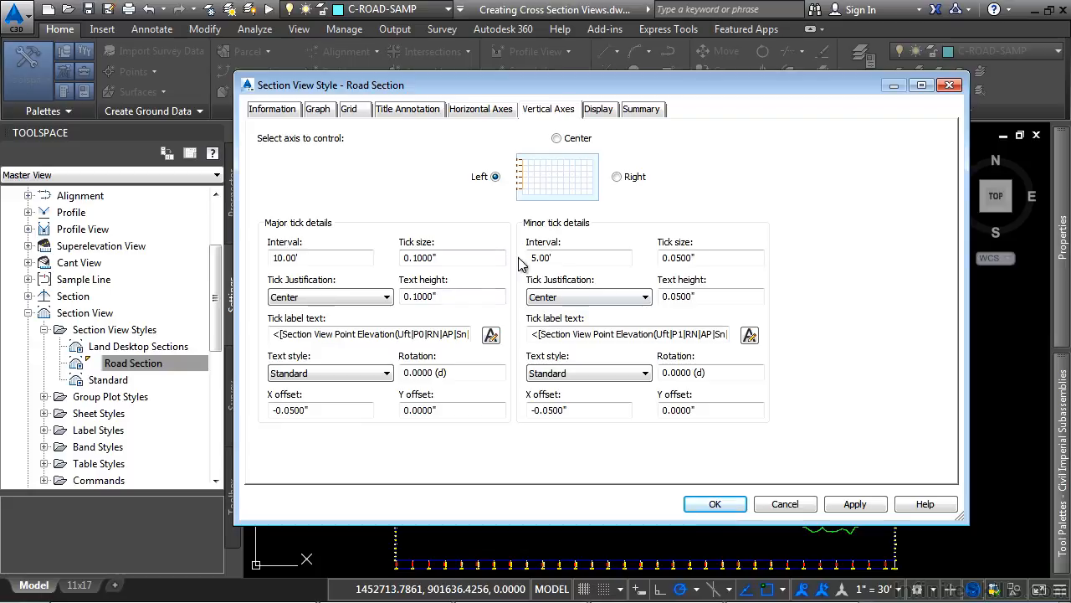
{"action": "left_click", "coordinate": [598, 109]}
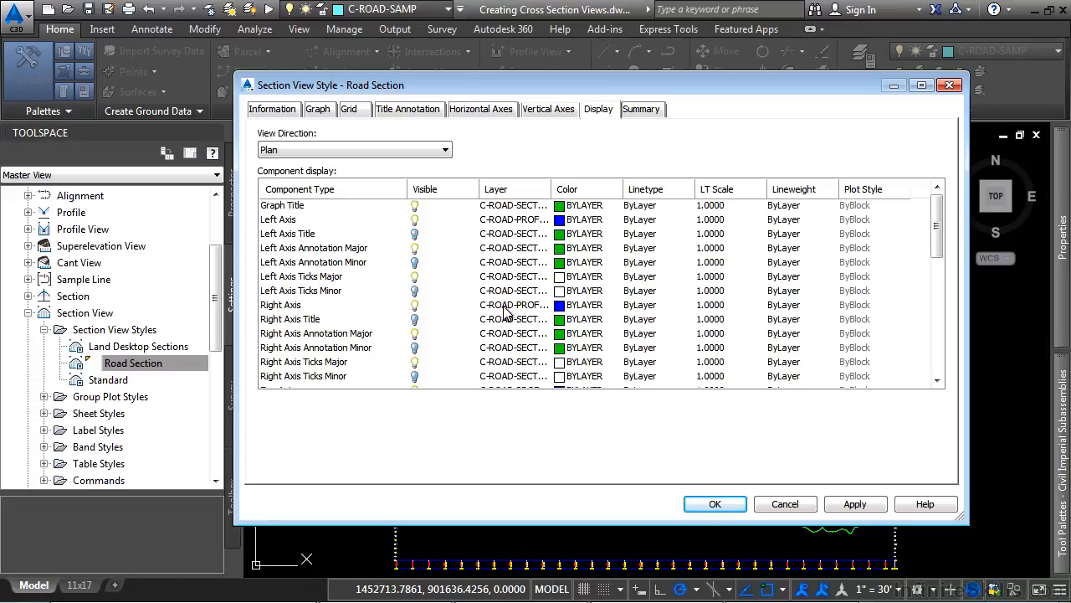
{"action": "left_click", "coordinate": [715, 503]}
{"action": "left_click", "coordinate": [27, 312]}
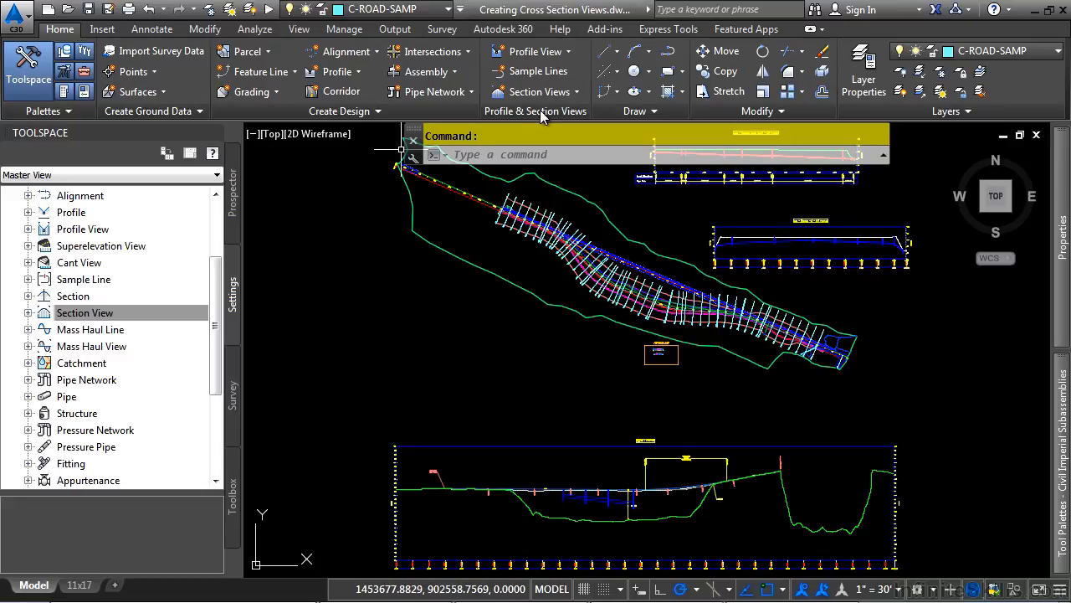
Step: Start a single section view from the sample line at station 13+00 on the bypass alignment
{"action": "left_click", "coordinate": [552, 92]}
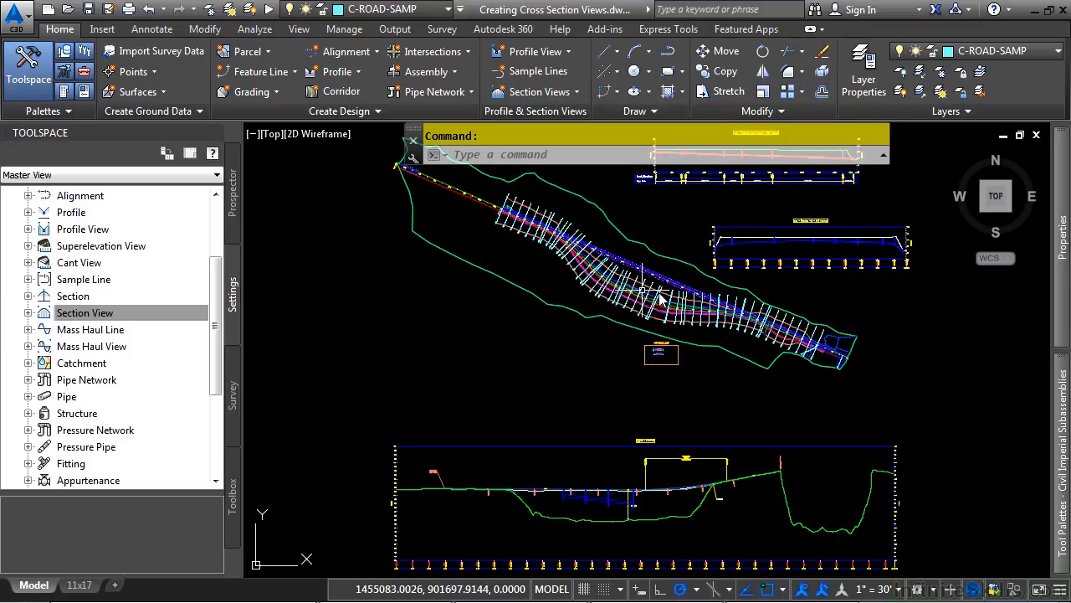
{"action": "scroll", "coordinate": [666, 308], "scroll_direction": "up", "scroll_amount": 4}
{"action": "scroll", "coordinate": [665, 308], "scroll_direction": "up", "scroll_amount": 2}
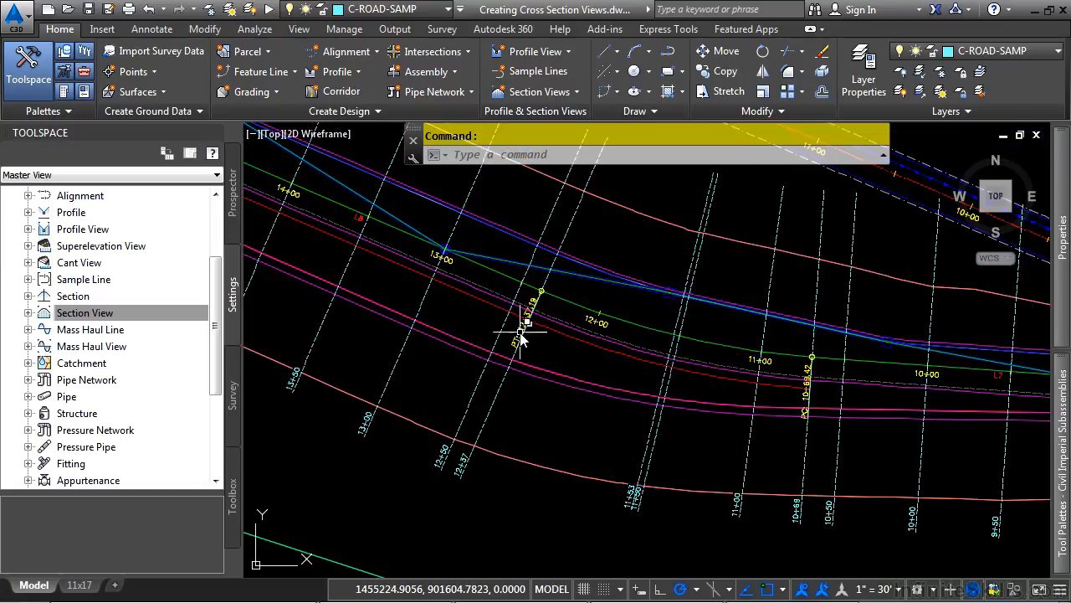
{"action": "scroll", "coordinate": [694, 340], "scroll_direction": "up", "scroll_amount": 2}
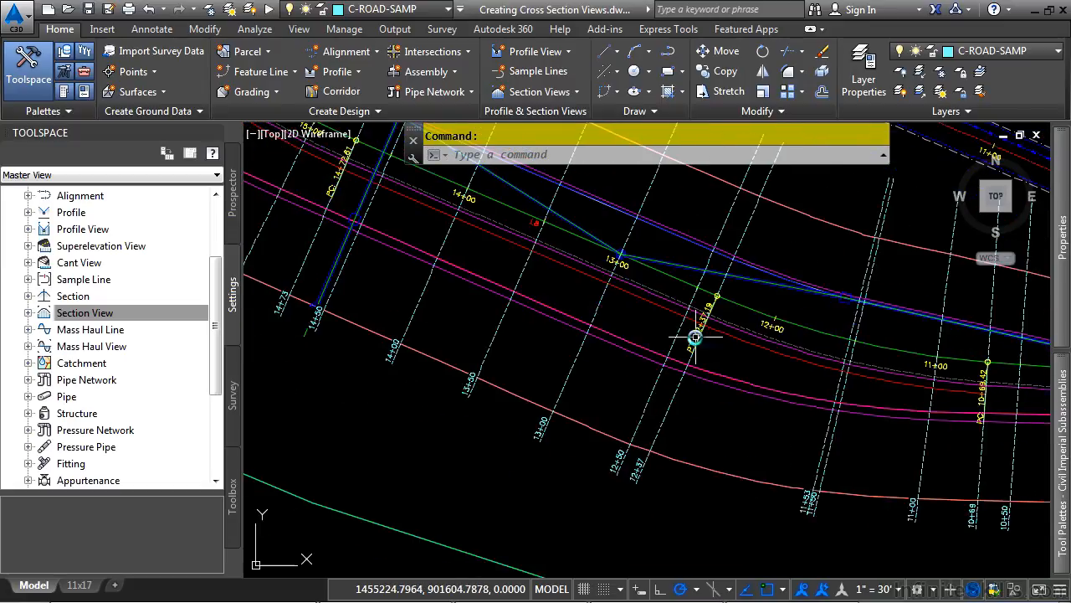
{"action": "left_click", "coordinate": [562, 381]}
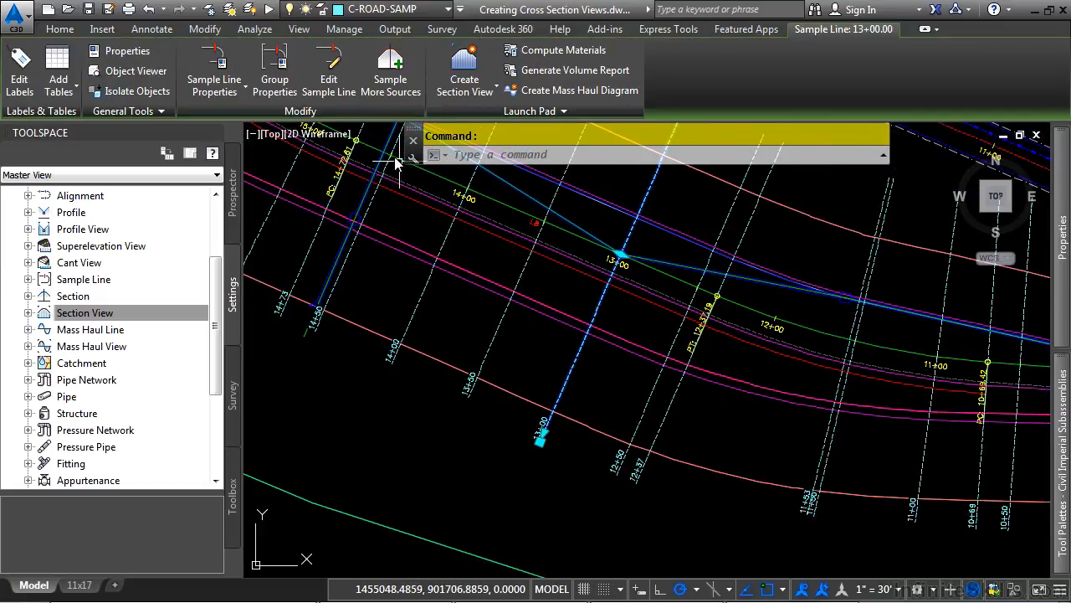
{"action": "left_click", "coordinate": [482, 92]}
{"action": "left_click", "coordinate": [488, 119]}
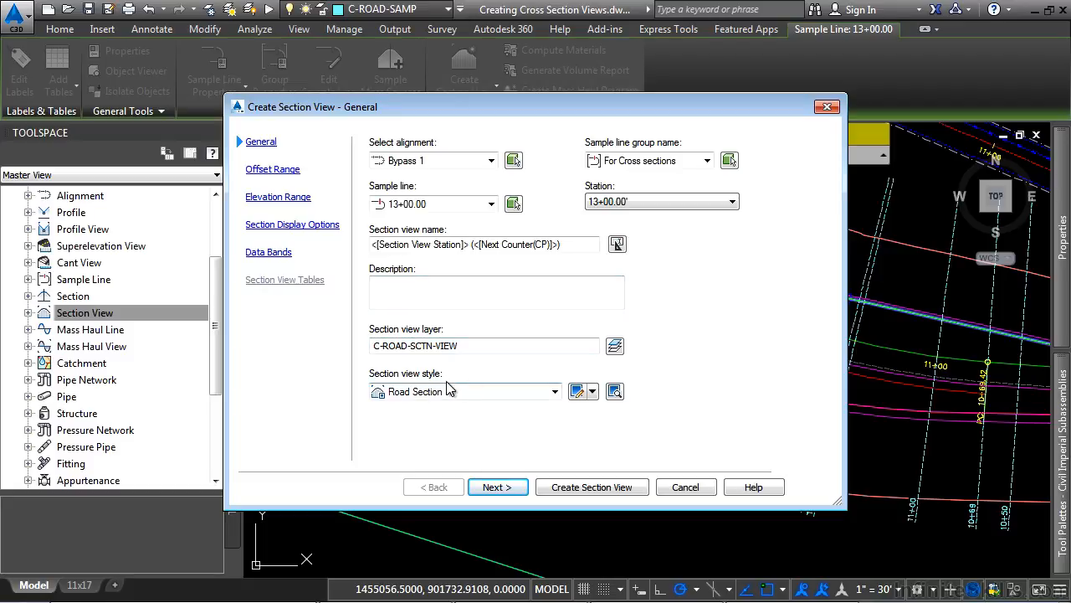
Step: Accept the Road Section view style and keep the offset and elevation ranges automatic
{"action": "left_click", "coordinate": [495, 488]}
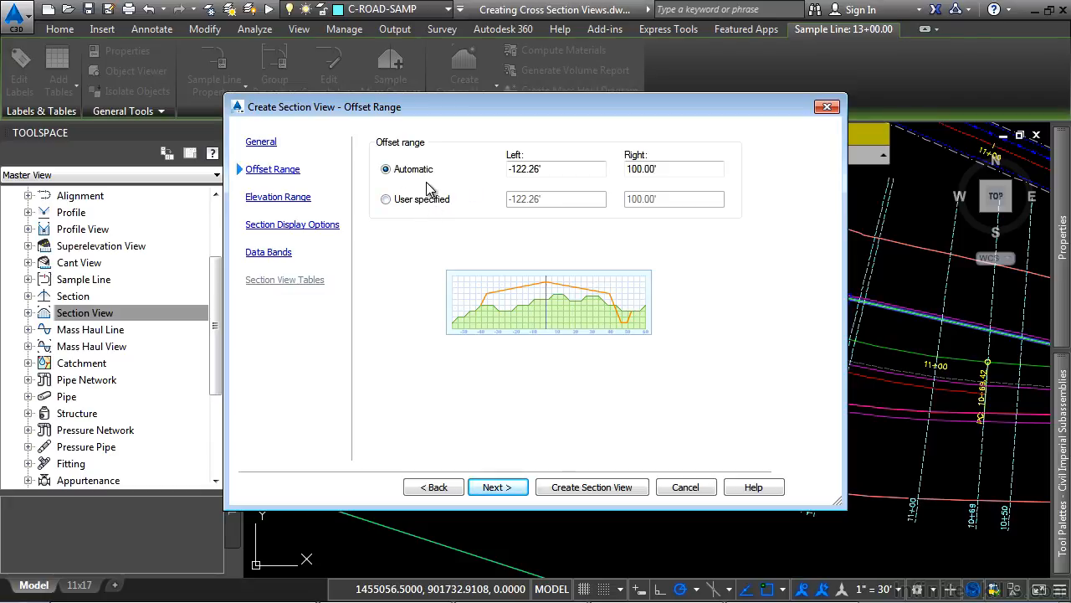
{"action": "left_click", "coordinate": [495, 487]}
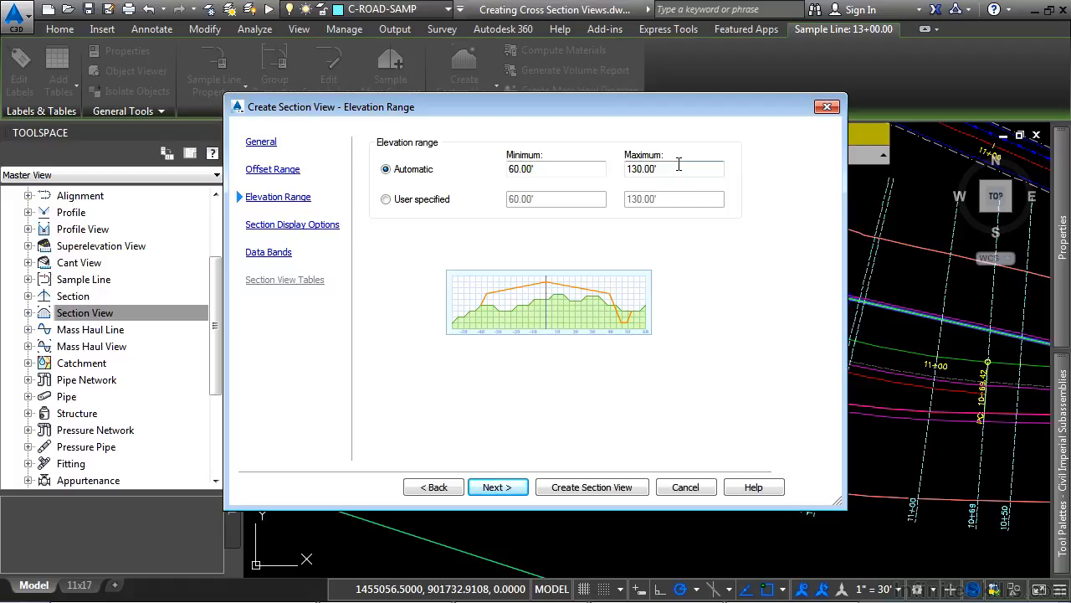
{"action": "left_click", "coordinate": [499, 487]}
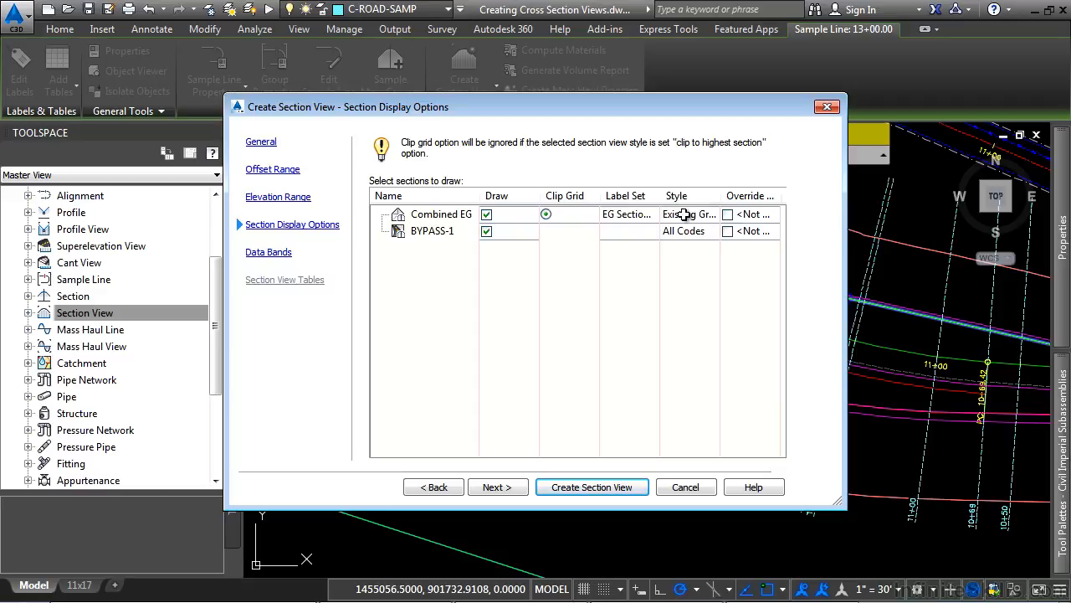
Step: Set the label set of the Combined EG section to _No Labels
{"action": "left_click", "coordinate": [627, 215]}
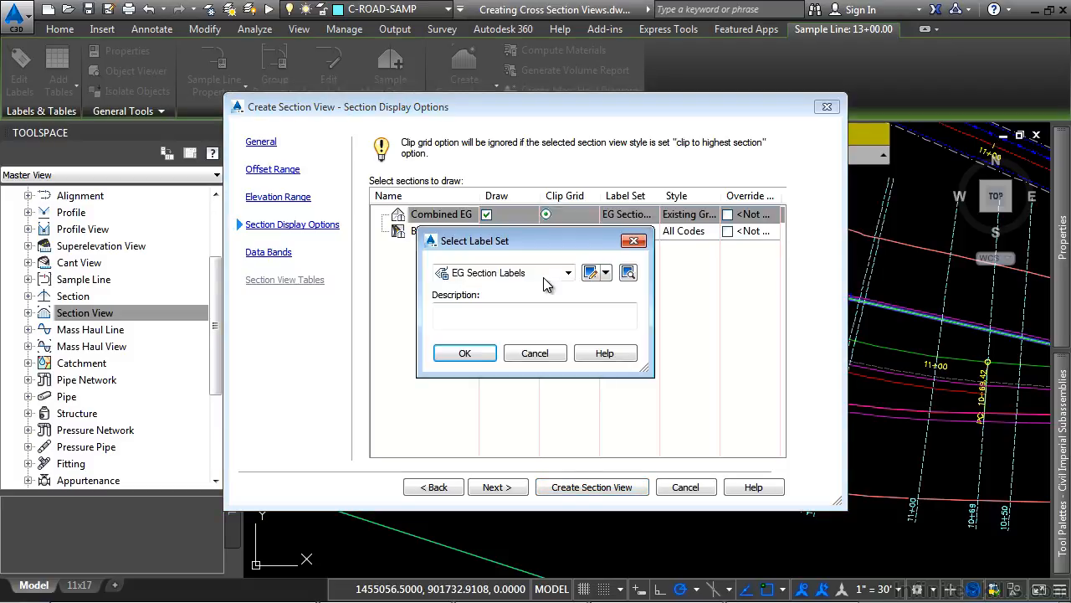
{"action": "left_click", "coordinate": [569, 272]}
{"action": "left_click", "coordinate": [484, 290]}
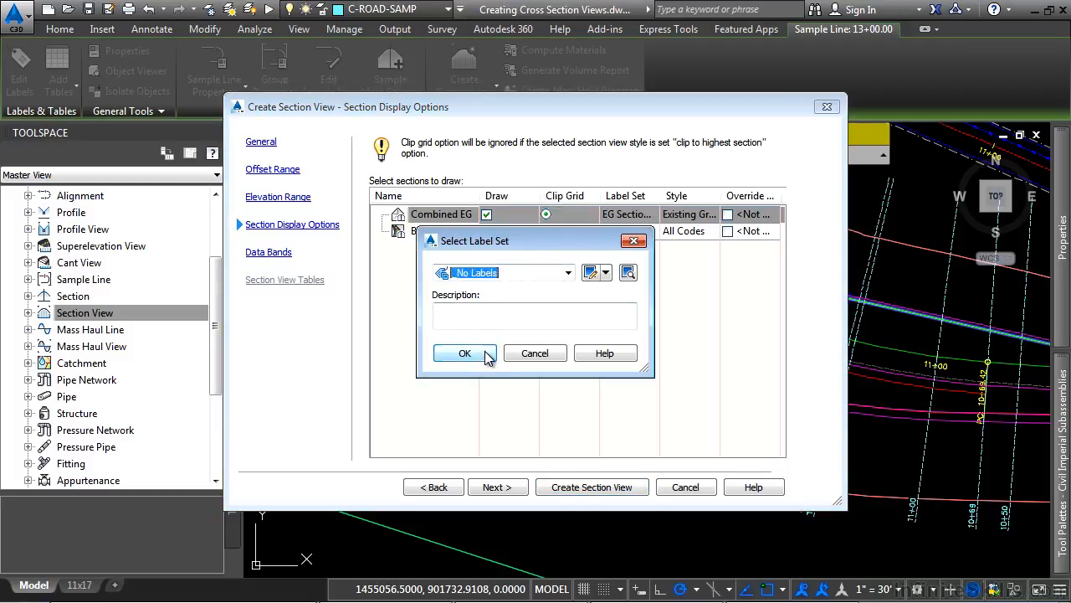
{"action": "left_click", "coordinate": [466, 353]}
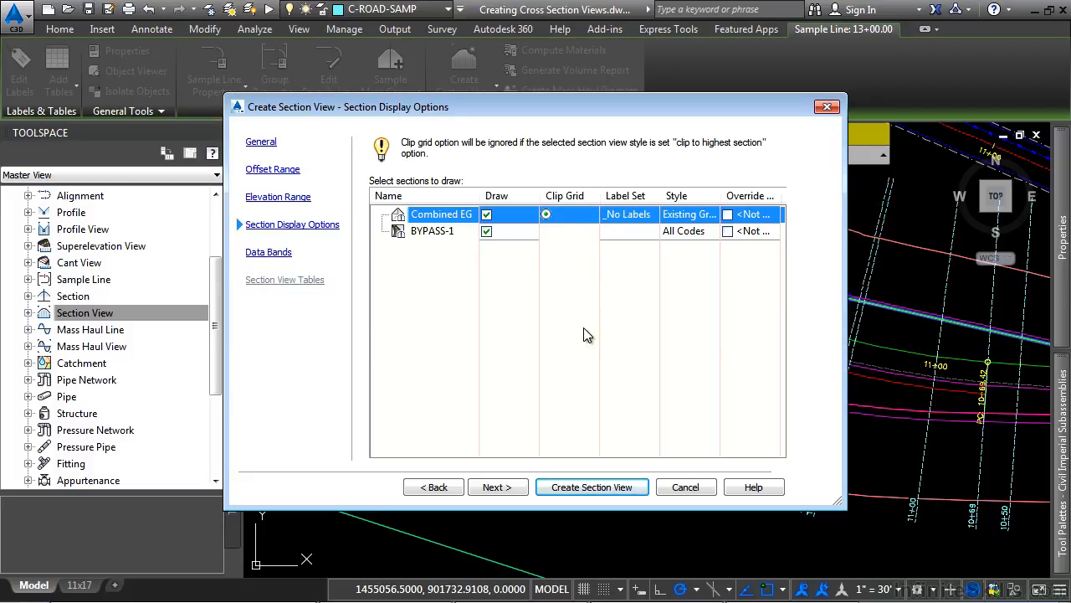
Step: Set the data band set to <none> and place the section view in the empty area west of the assemblies
{"action": "left_click", "coordinate": [507, 480]}
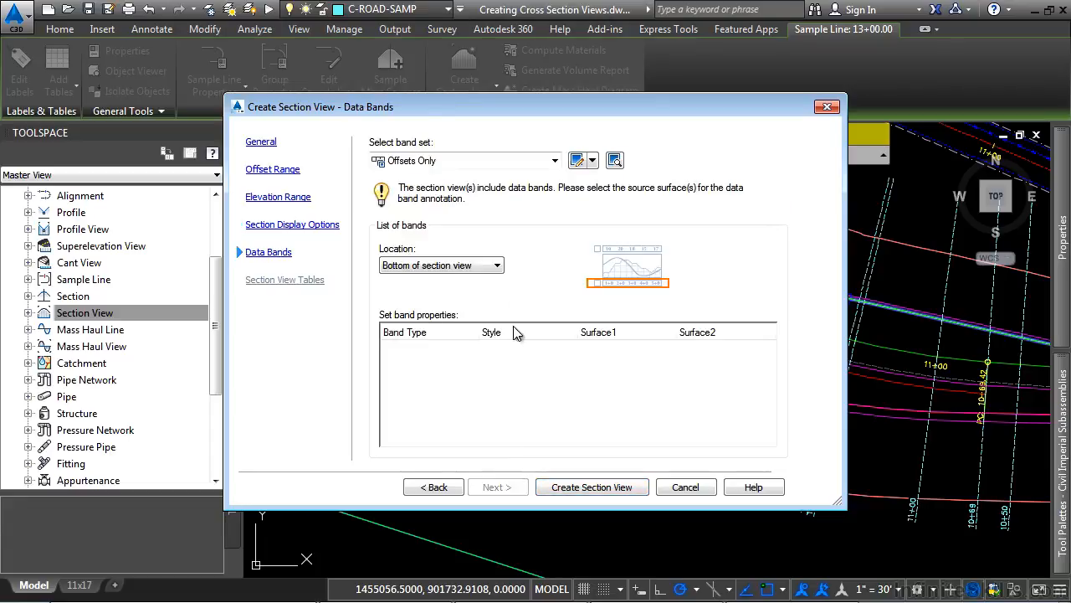
{"action": "left_click", "coordinate": [496, 160]}
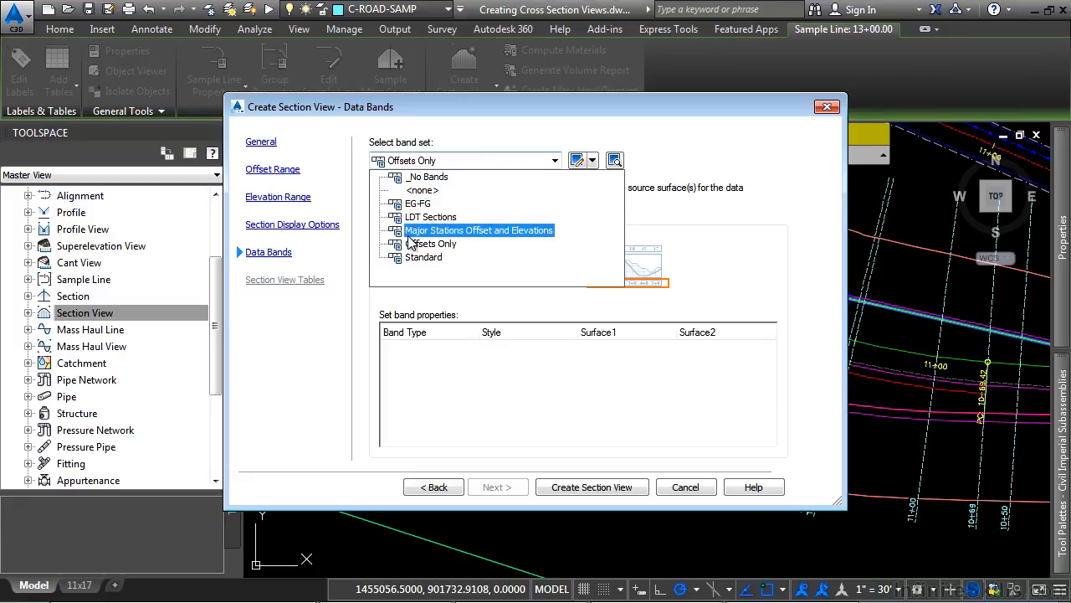
{"action": "left_click", "coordinate": [422, 190]}
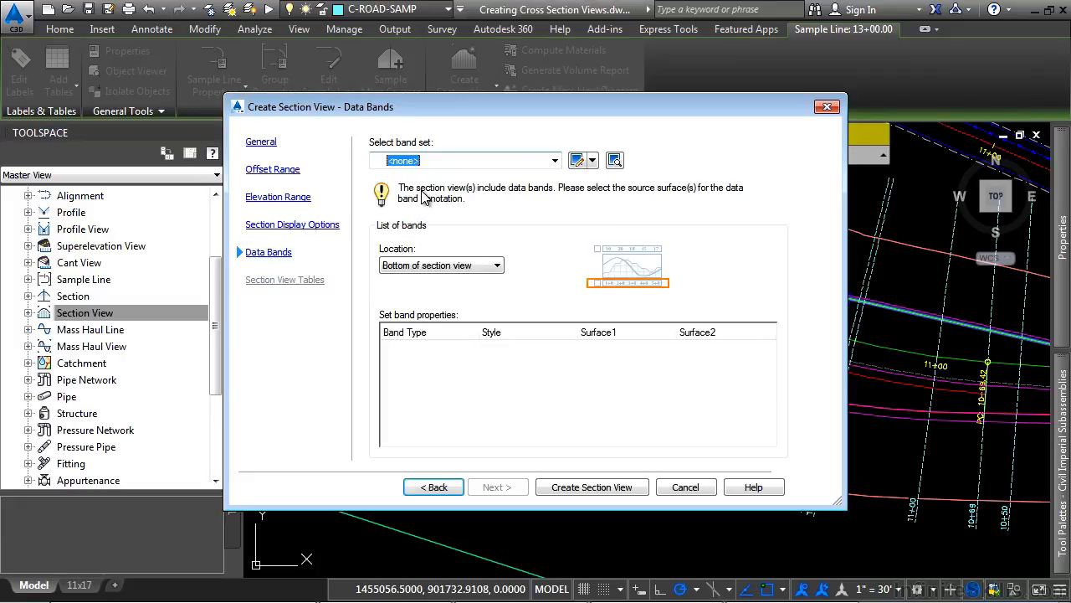
{"action": "left_click", "coordinate": [596, 487]}
{"action": "scroll", "coordinate": [594, 394], "scroll_direction": "down", "scroll_amount": 5}
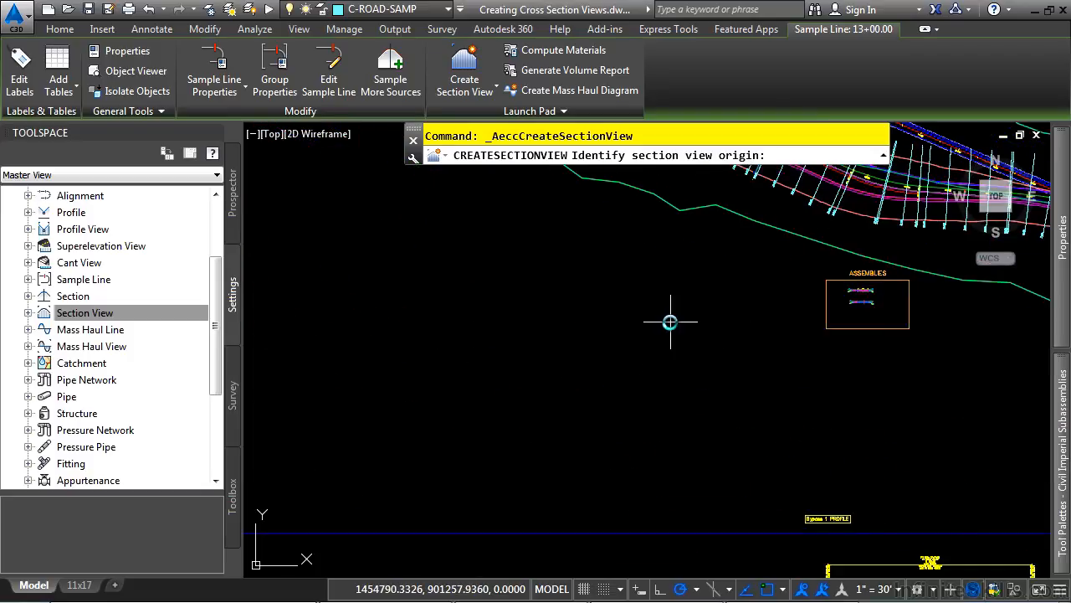
{"action": "left_click", "coordinate": [620, 326]}
Step: Examine the new 13+00 section view, including the road structure, side slopes, existing ground line and grid
{"action": "scroll", "coordinate": [674, 290], "scroll_direction": "up", "scroll_amount": 2}
{"action": "scroll", "coordinate": [602, 352], "scroll_direction": "up", "scroll_amount": 3}
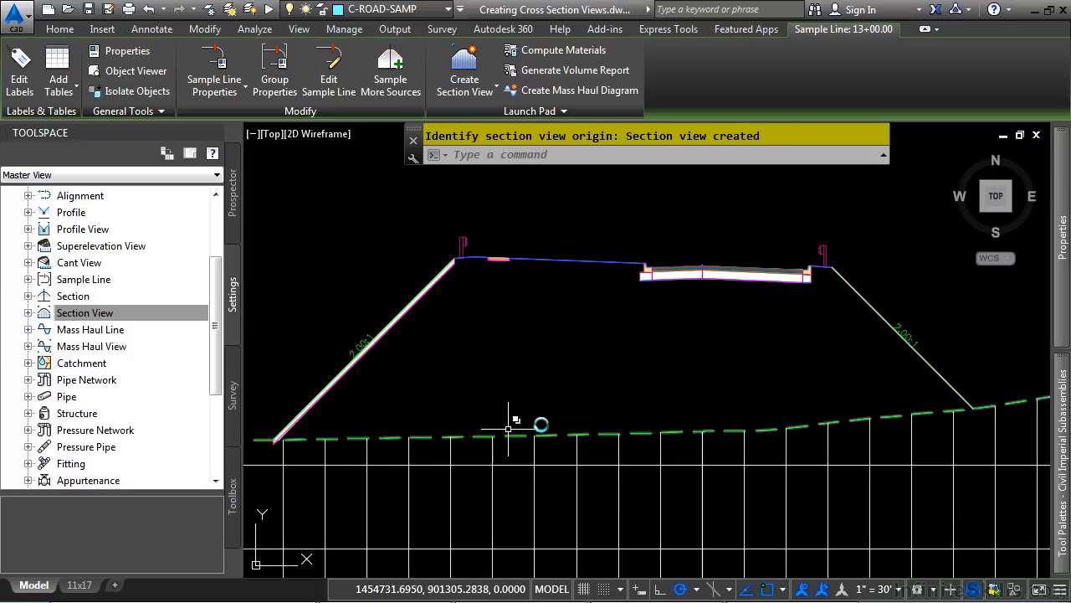
{"action": "scroll", "coordinate": [428, 441], "scroll_direction": "down", "scroll_amount": 2}
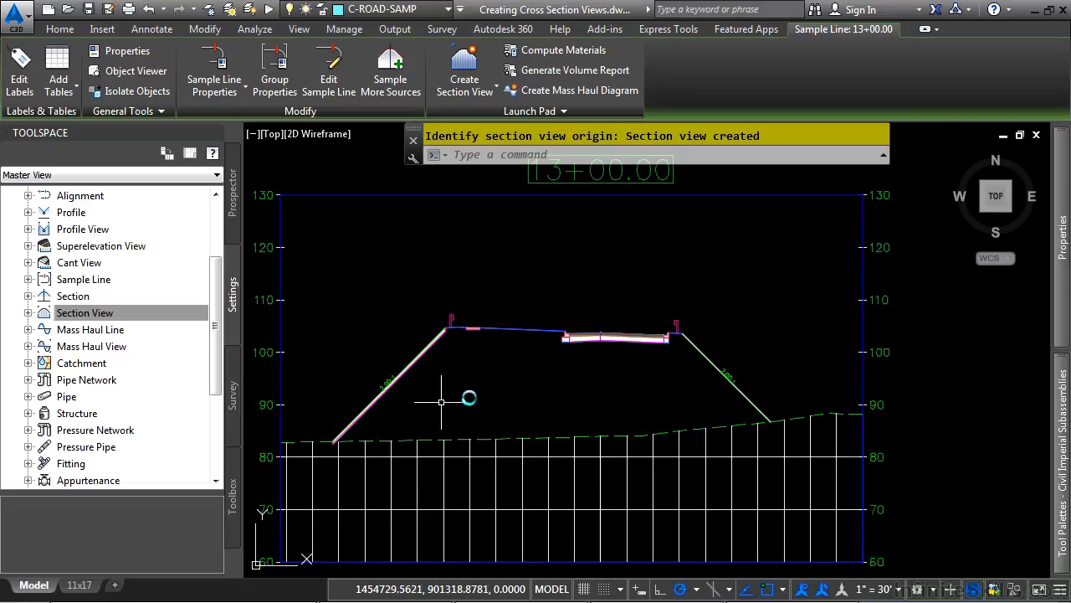
{"action": "key", "text": "Escape"}
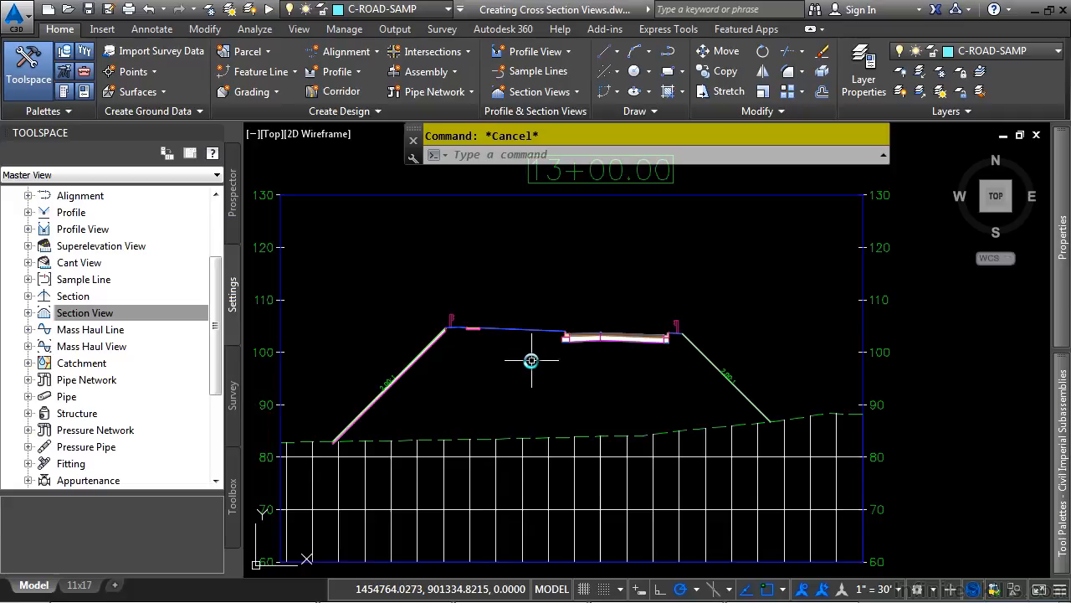
{"action": "scroll", "coordinate": [586, 352], "scroll_direction": "up", "scroll_amount": 2}
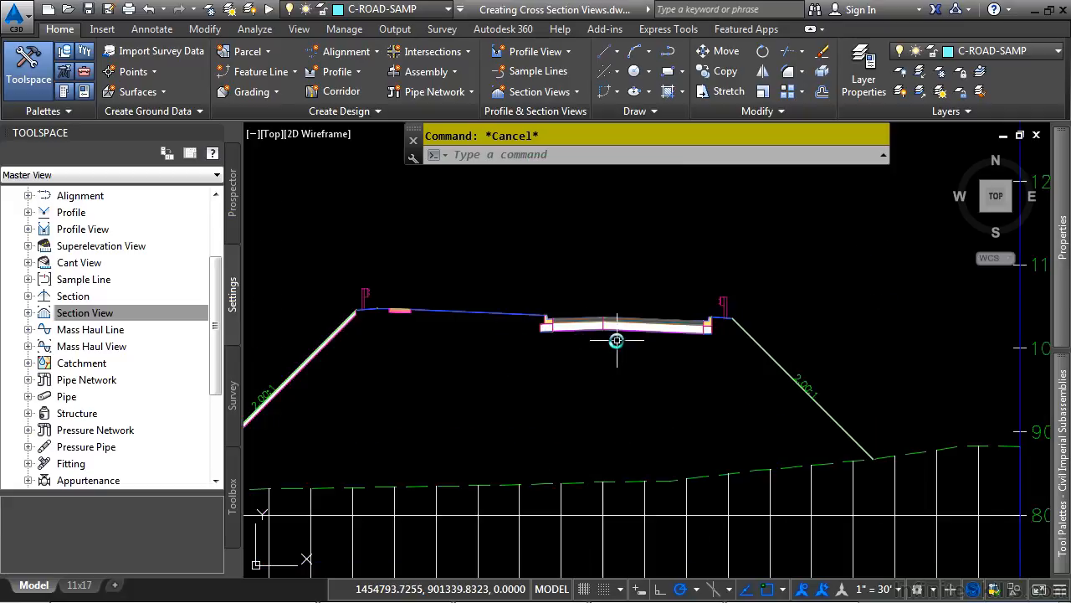
{"action": "scroll", "coordinate": [611, 335], "scroll_direction": "up", "scroll_amount": 2}
{"action": "scroll", "coordinate": [468, 352], "scroll_direction": "down", "scroll_amount": 2}
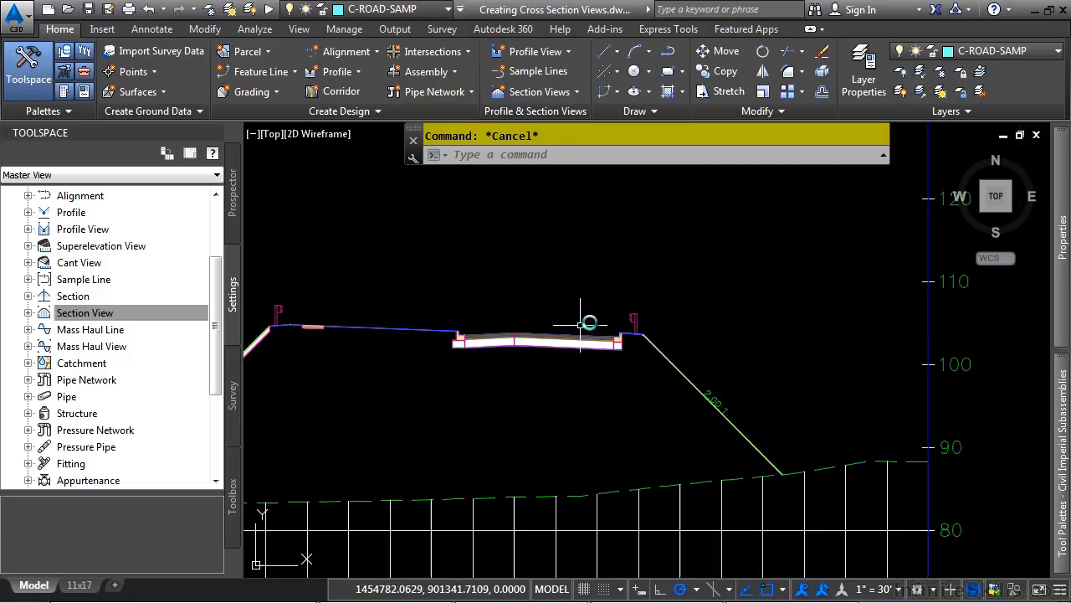
{"action": "scroll", "coordinate": [419, 360], "scroll_direction": "down", "scroll_amount": 2}
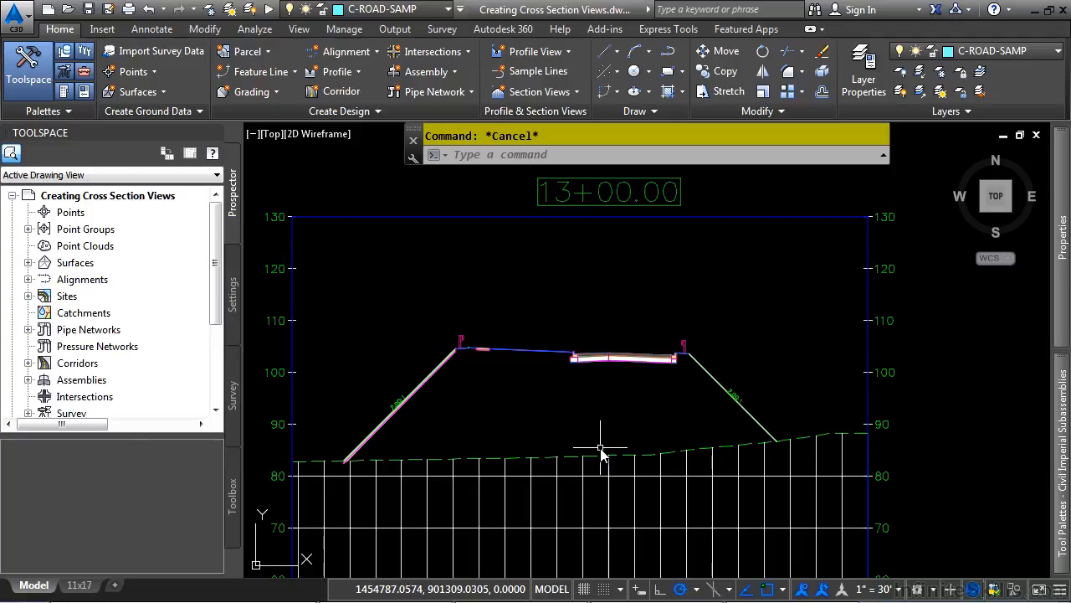
Step: Set the code set style of the BYPASS-1 section to View-Edit in the 13+00 section view's group properties
{"action": "left_click", "coordinate": [791, 509]}
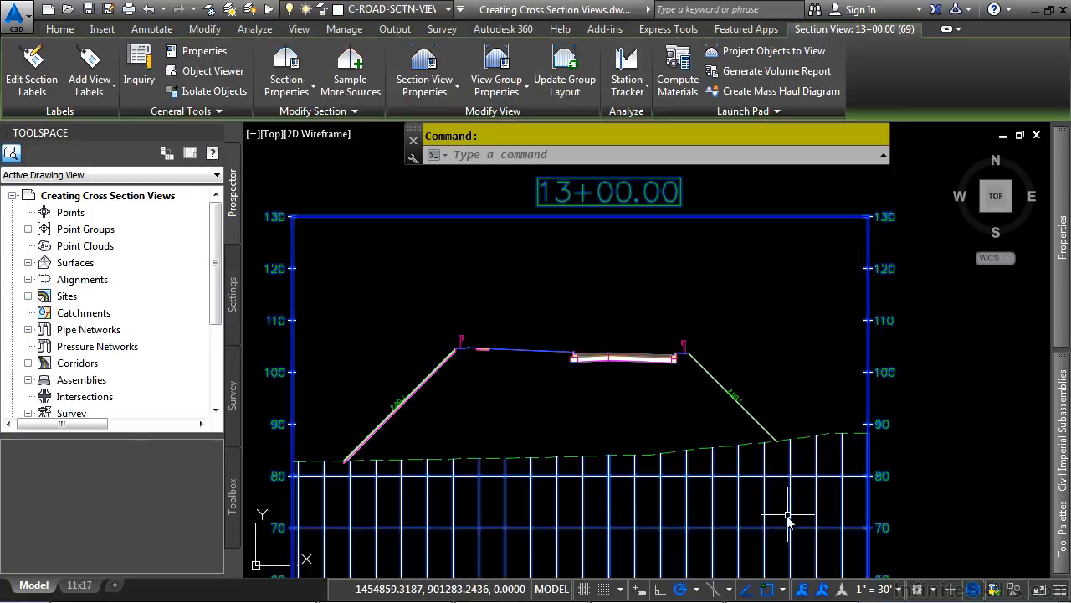
{"action": "left_click", "coordinate": [496, 72]}
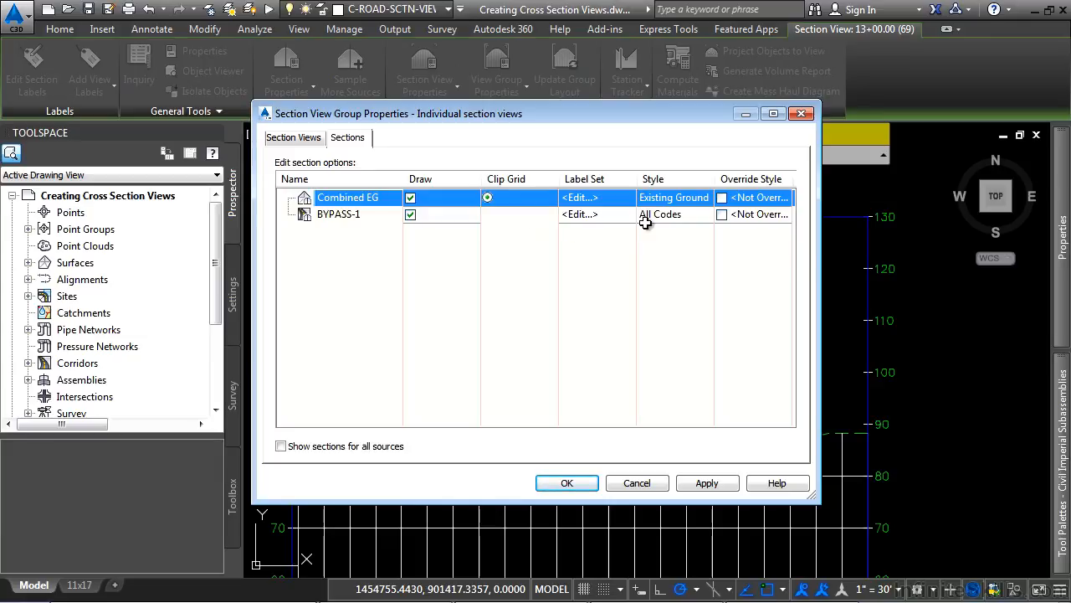
{"action": "left_click", "coordinate": [678, 216]}
{"action": "left_click", "coordinate": [504, 272]}
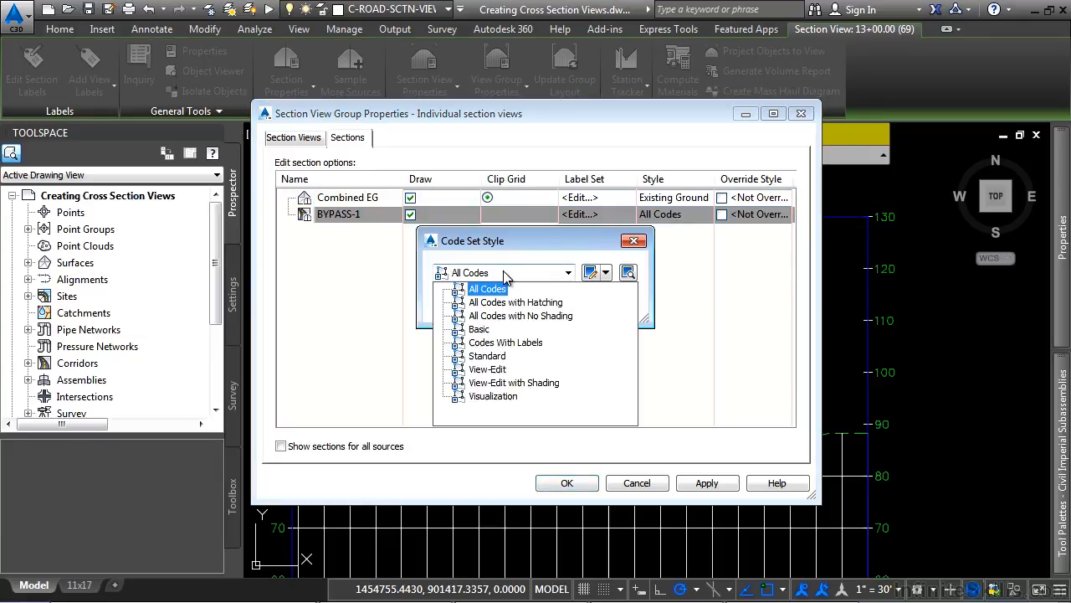
{"action": "left_click", "coordinate": [486, 369]}
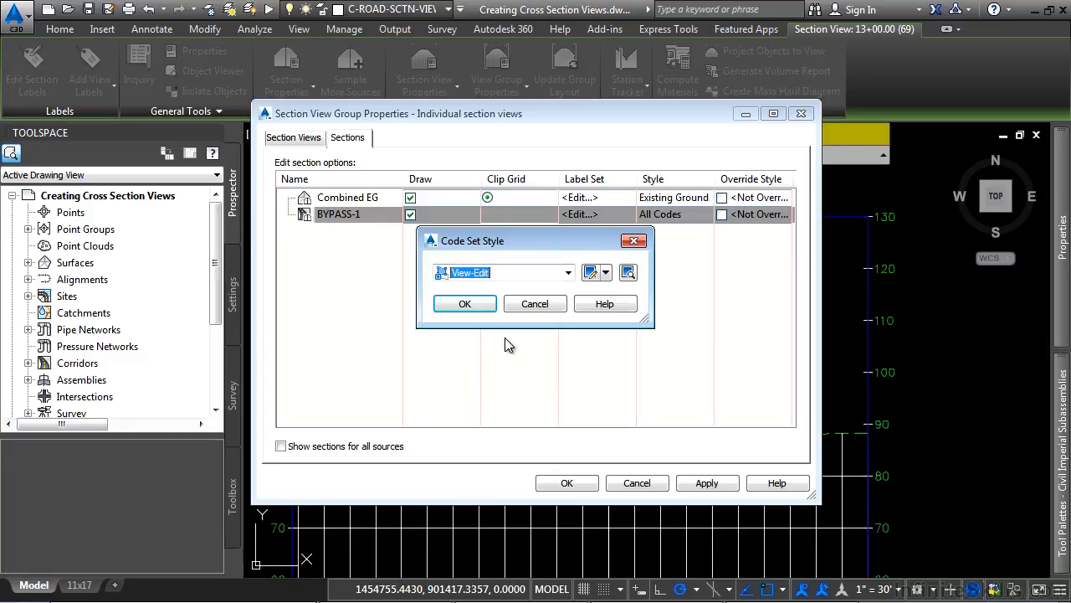
{"action": "left_click", "coordinate": [472, 308]}
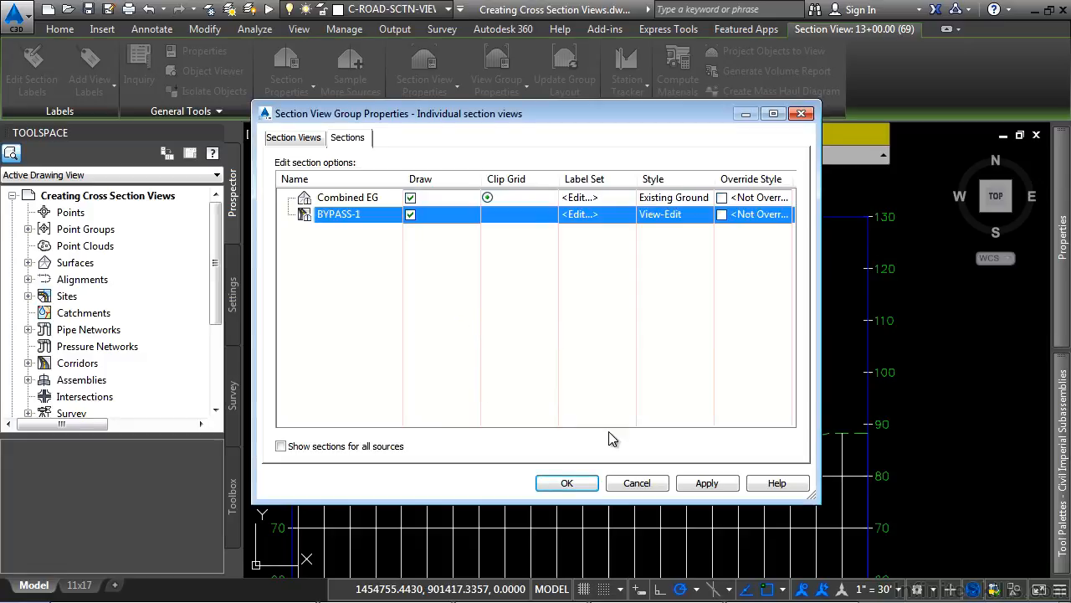
{"action": "left_click", "coordinate": [567, 483]}
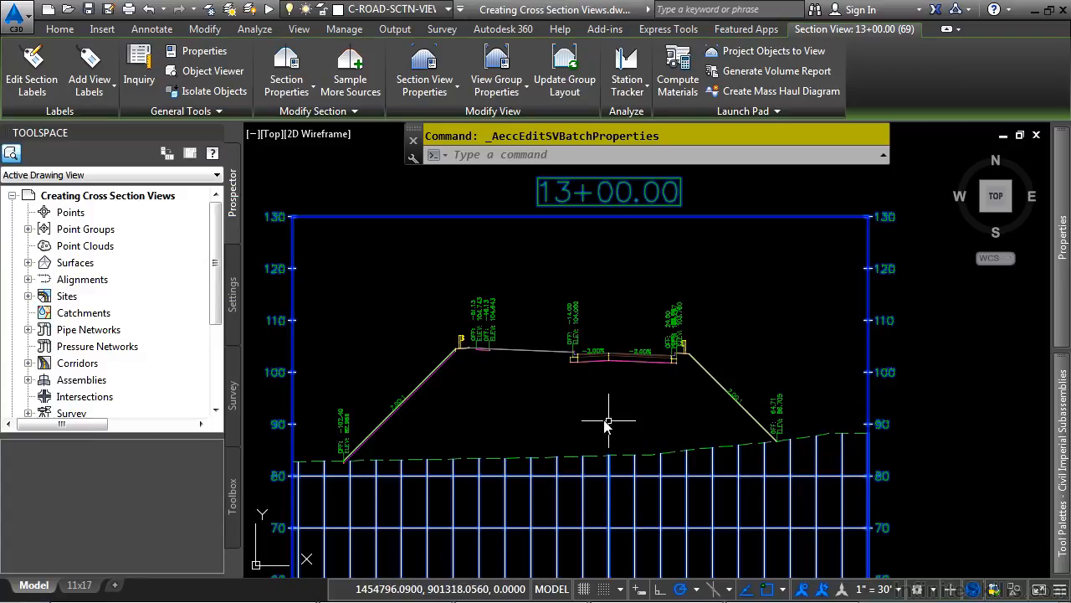
{"action": "key", "text": "Escape"}
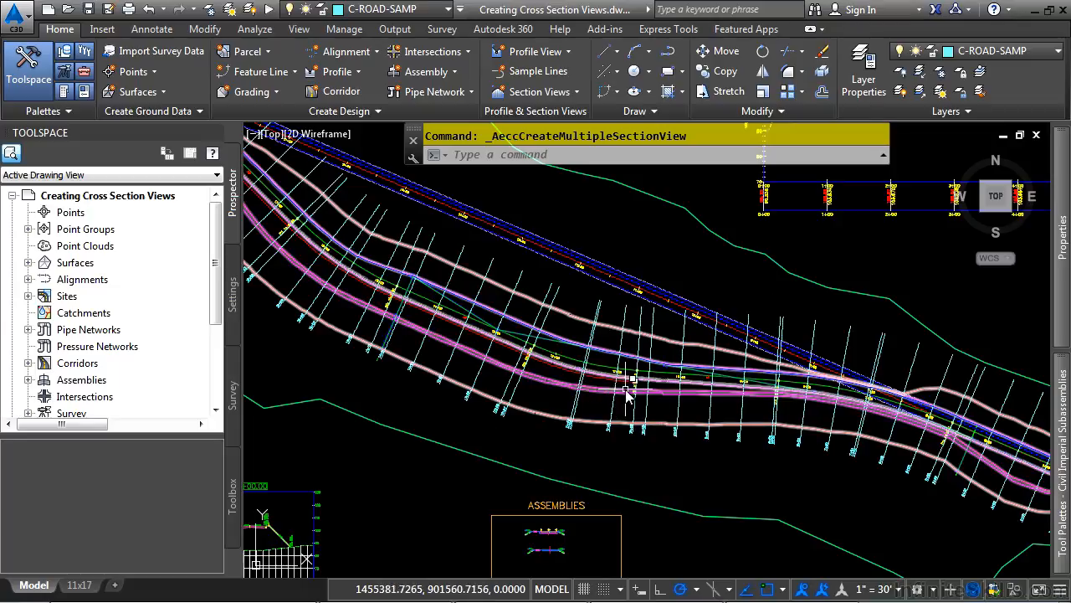
Step: Review the array, plot area and display settings of the Basic group plot style for section views without changing them
{"action": "left_click", "coordinate": [238, 308]}
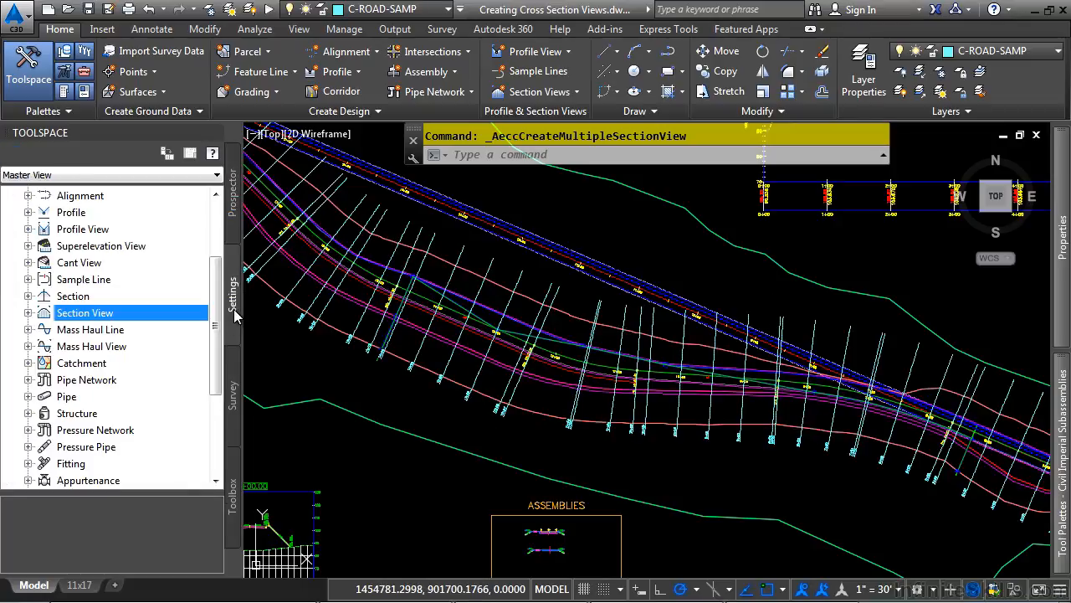
{"action": "left_click", "coordinate": [29, 314]}
{"action": "left_click", "coordinate": [44, 329]}
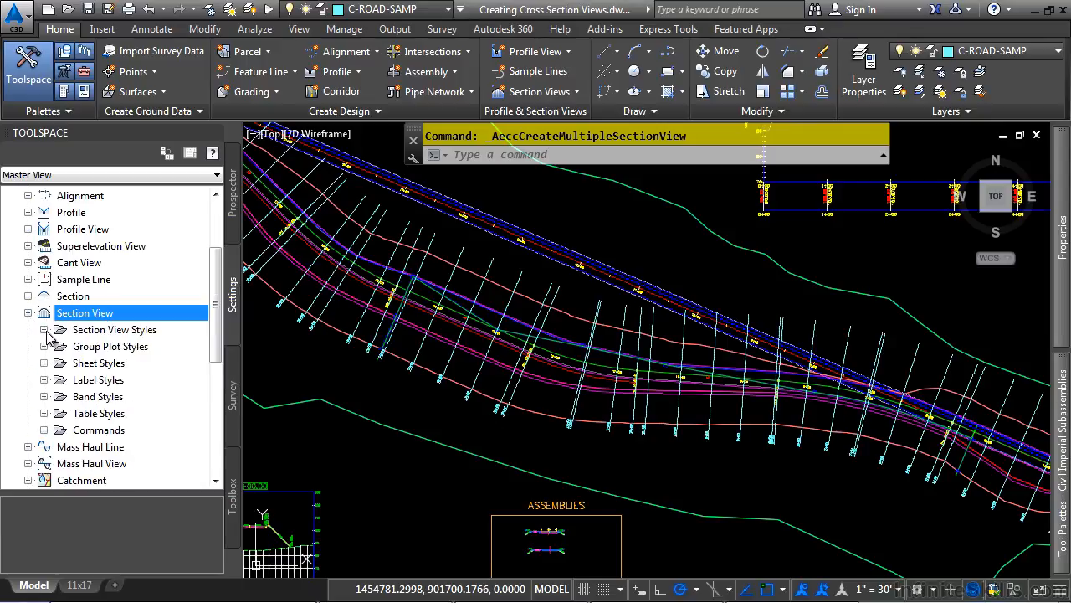
{"action": "left_click", "coordinate": [44, 347]}
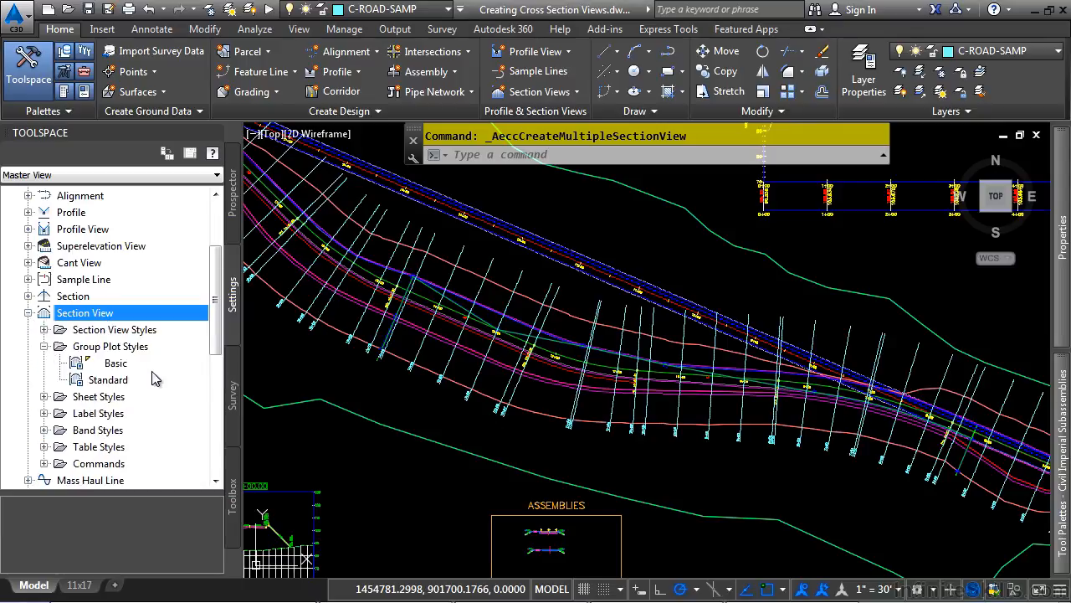
{"action": "double_click", "coordinate": [116, 365]}
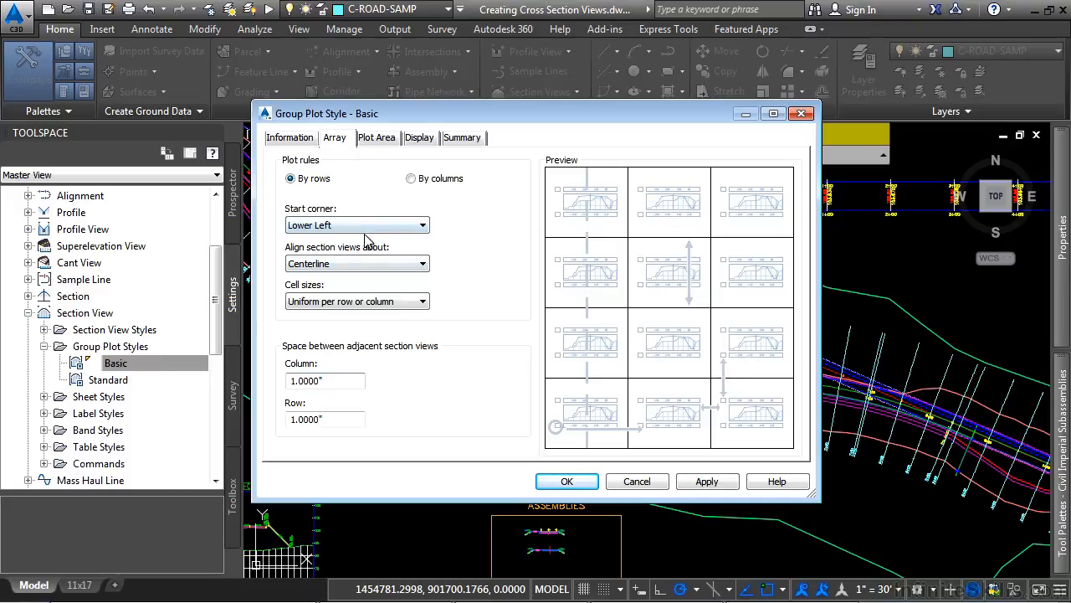
{"action": "left_click", "coordinate": [379, 138]}
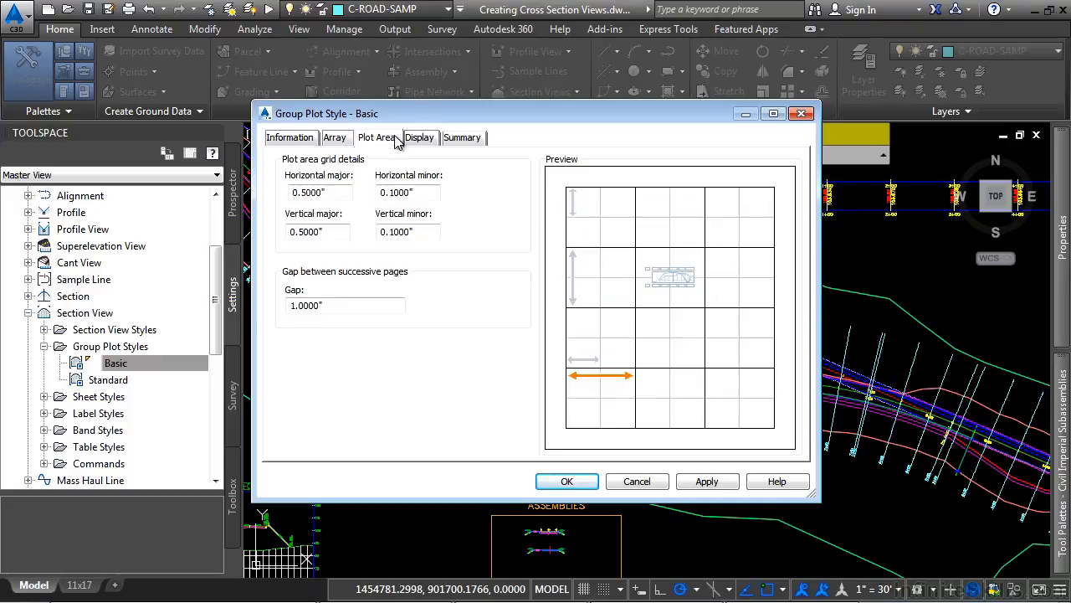
{"action": "left_click", "coordinate": [347, 193]}
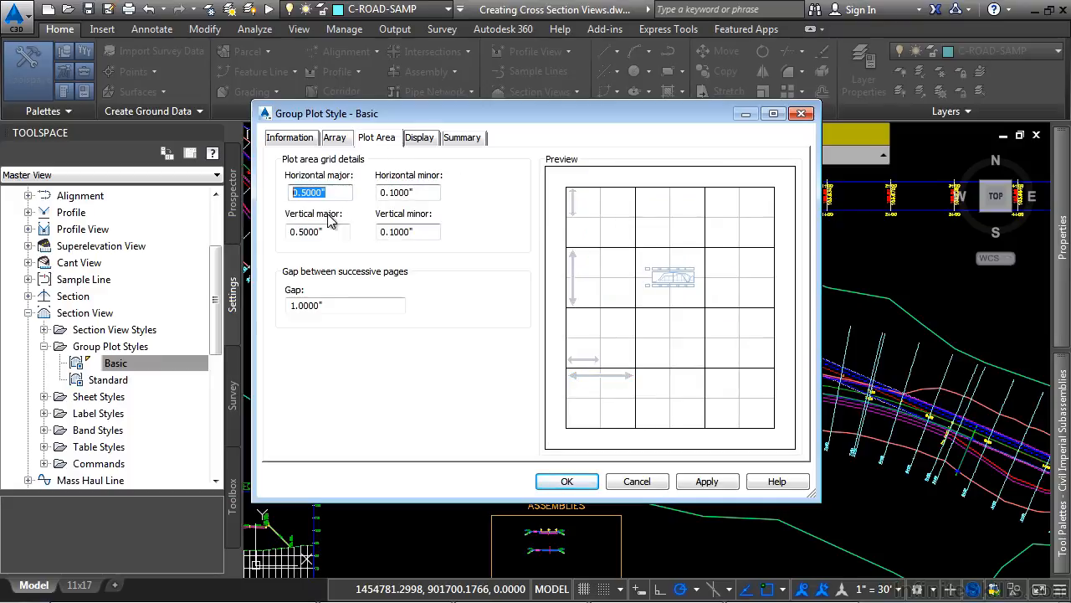
{"action": "left_click", "coordinate": [433, 192]}
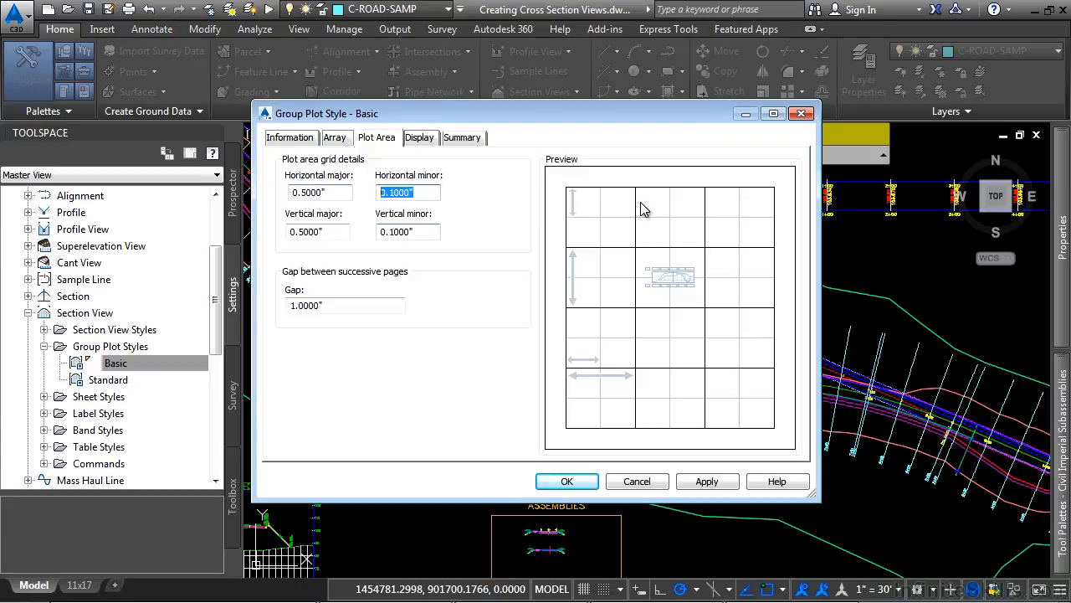
{"action": "left_click", "coordinate": [421, 139]}
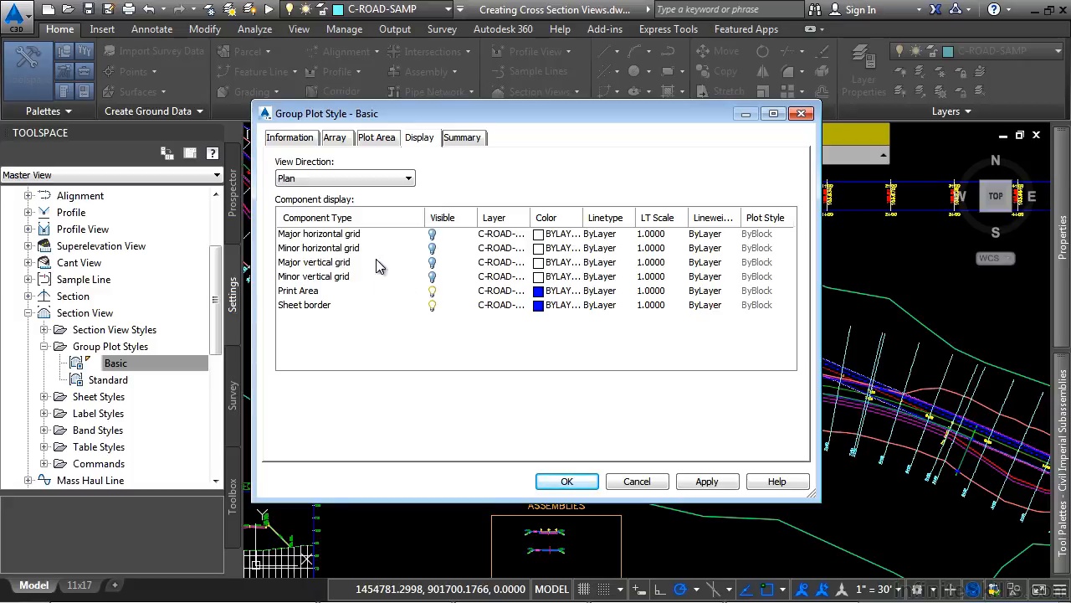
{"action": "left_click", "coordinate": [636, 481]}
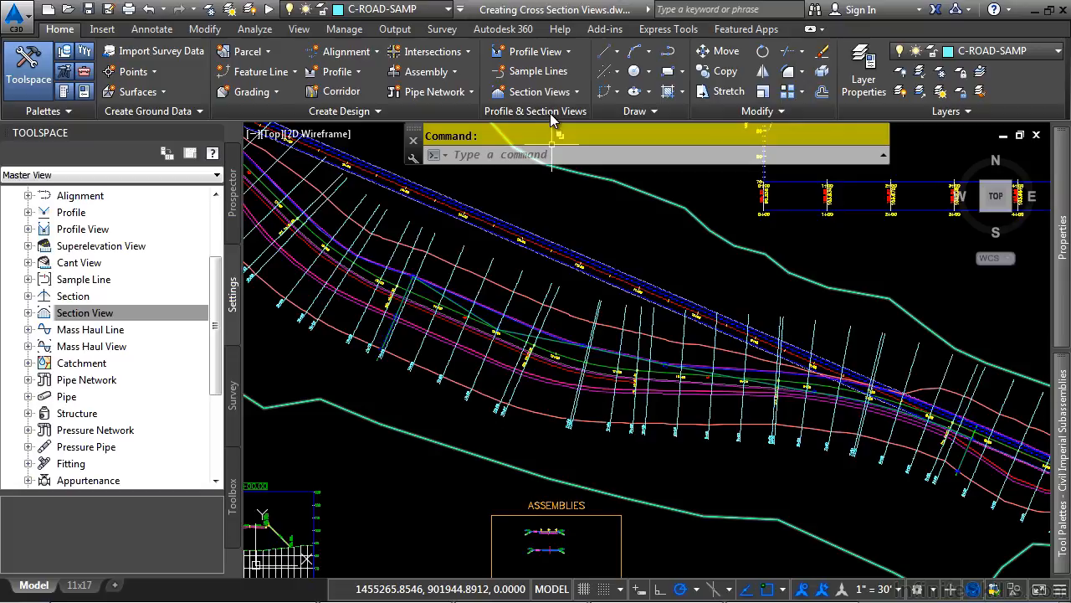
Step: Start creating multiple section views for Bypass 1 with the automatic station range, Road Section style, Draft placement and Basic group plot style
{"action": "left_click", "coordinate": [552, 92]}
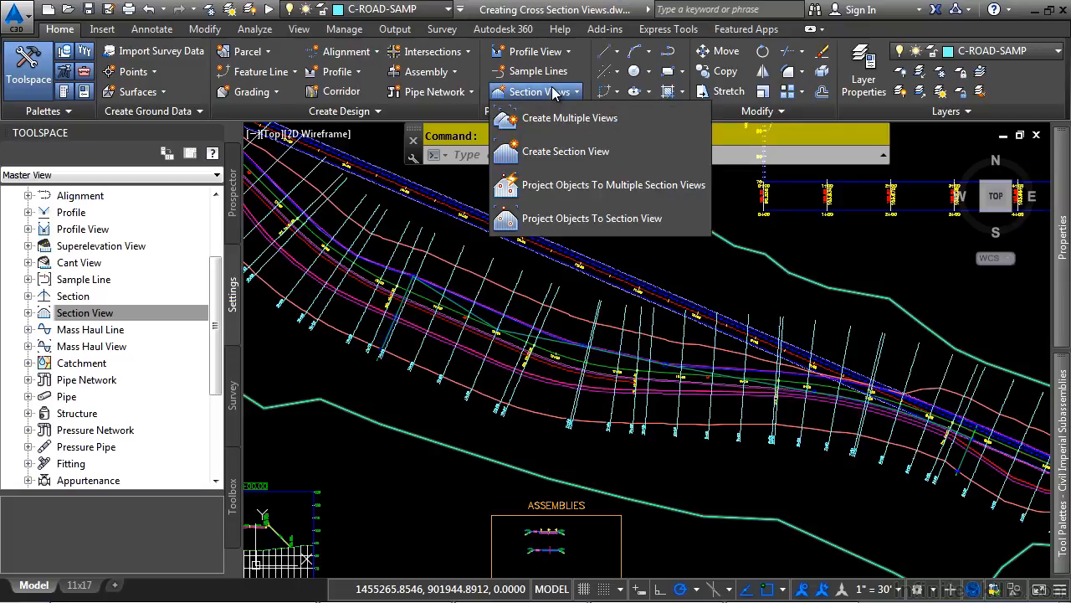
{"action": "left_click", "coordinate": [584, 134]}
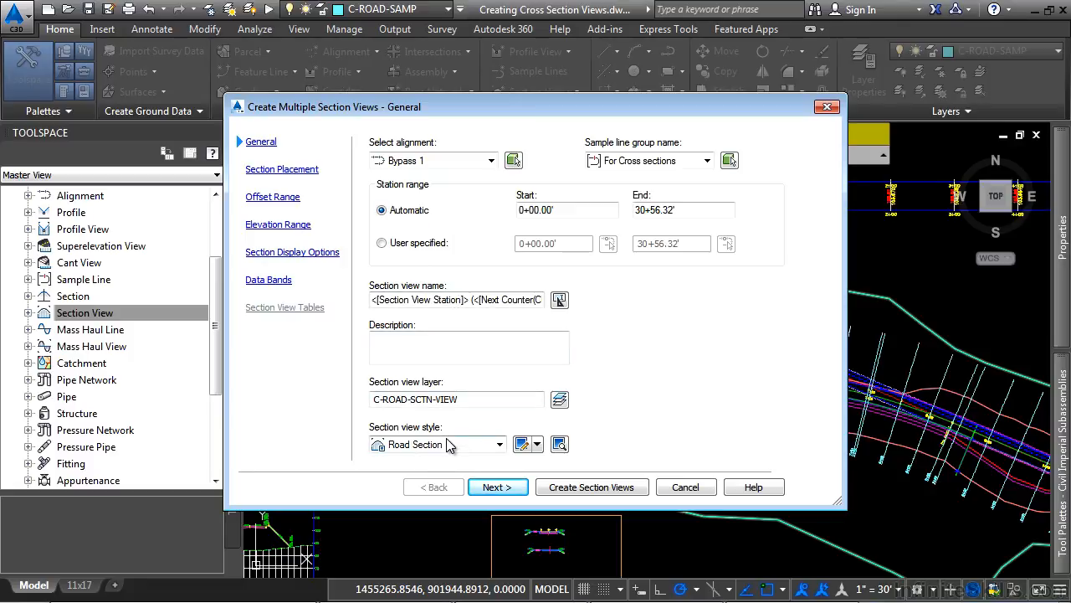
{"action": "left_click", "coordinate": [497, 486]}
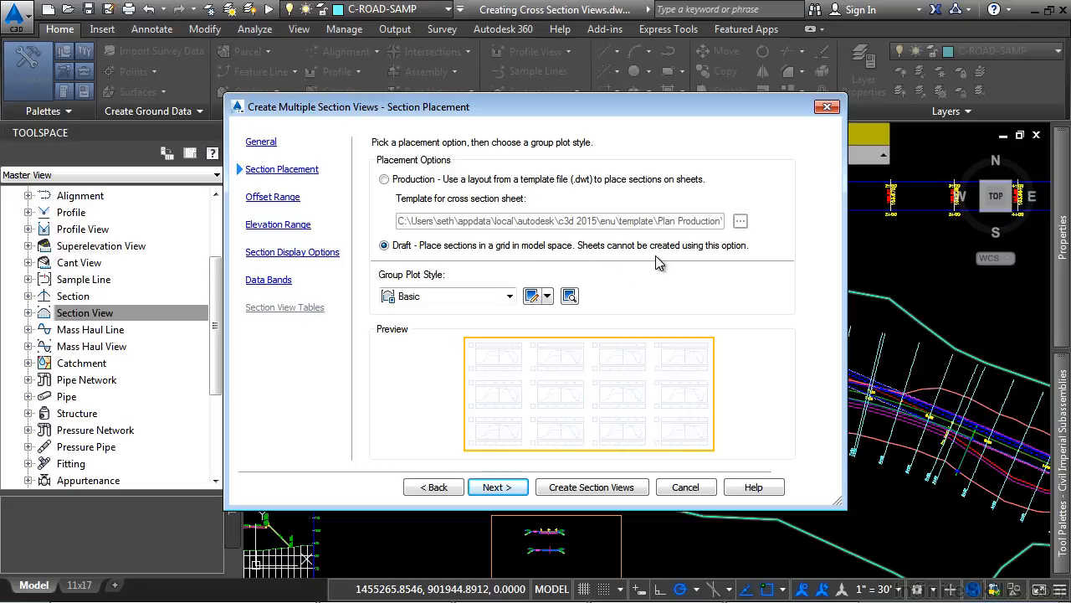
{"action": "left_click", "coordinate": [498, 487]}
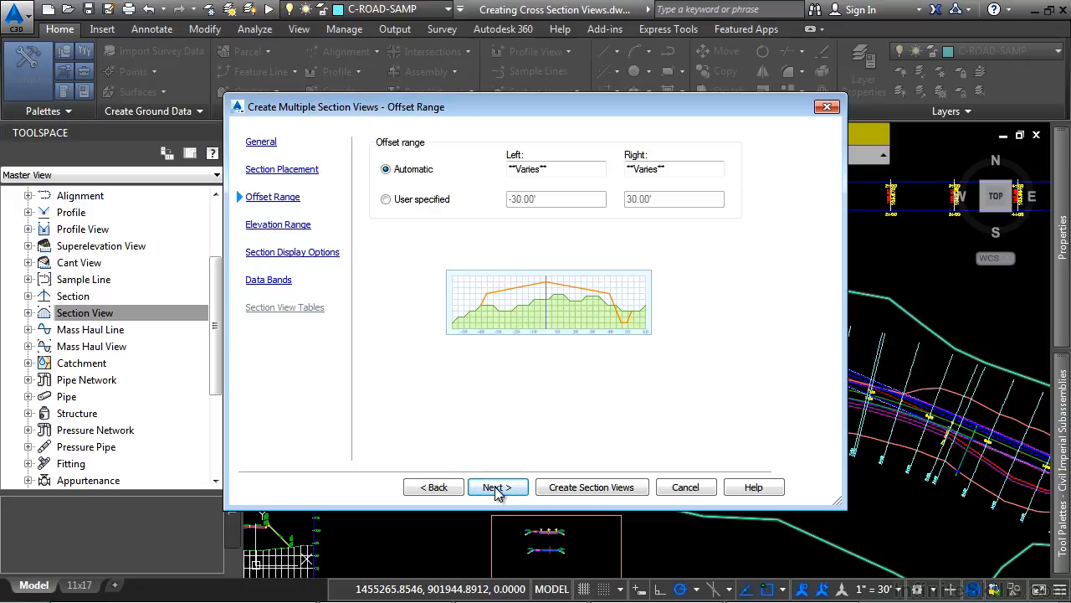
Step: Accept the offset and elevation ranges and keep the section display options with _No Labels and the View-Edit style for BYPASS-1
{"action": "left_click", "coordinate": [497, 488]}
{"action": "left_click", "coordinate": [509, 488]}
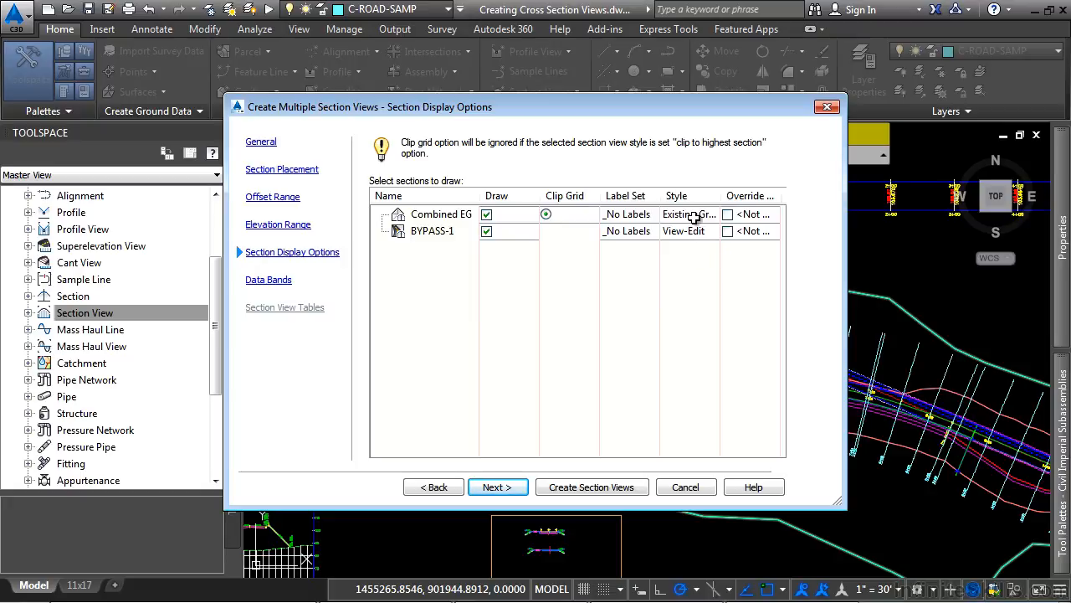
{"action": "left_click", "coordinate": [497, 488]}
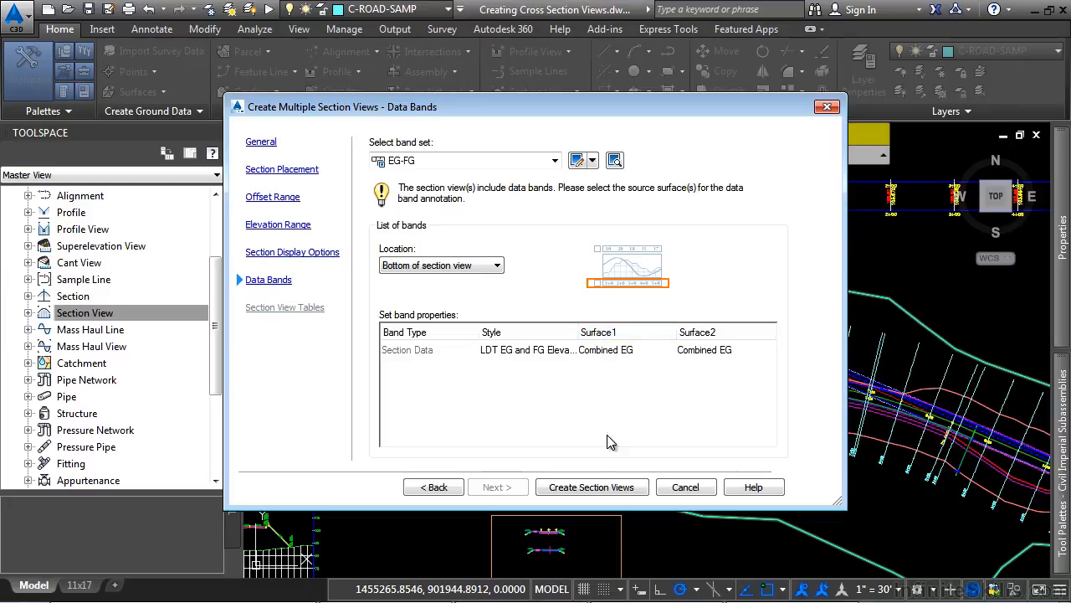
Step: Keep the EG-FG band set and place the section views in the empty area east of the profile views
{"action": "left_click", "coordinate": [606, 486]}
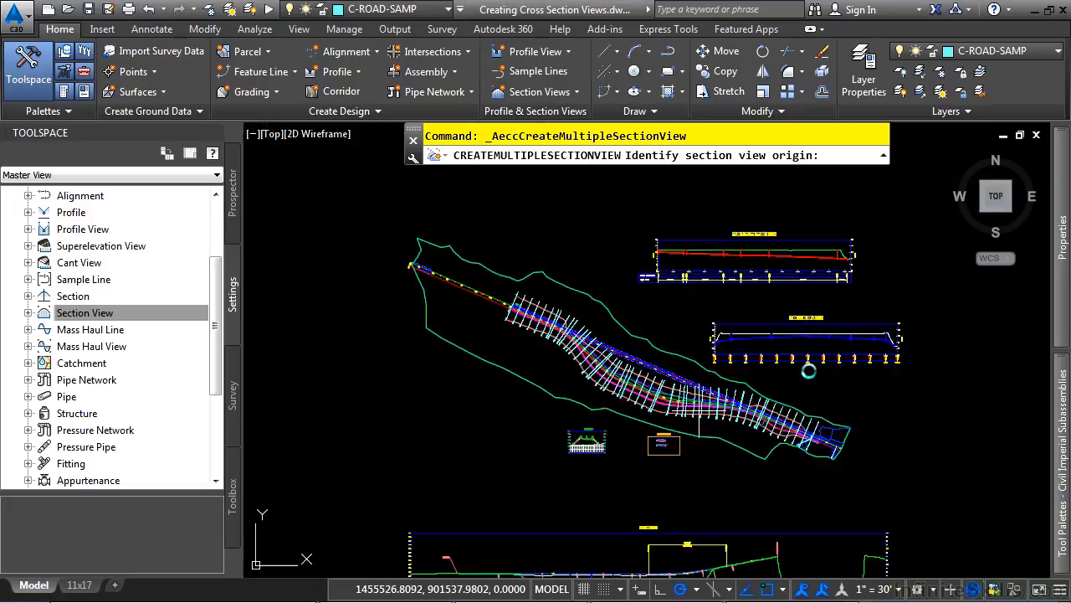
{"action": "scroll", "coordinate": [789, 382], "scroll_direction": "down", "scroll_amount": 5}
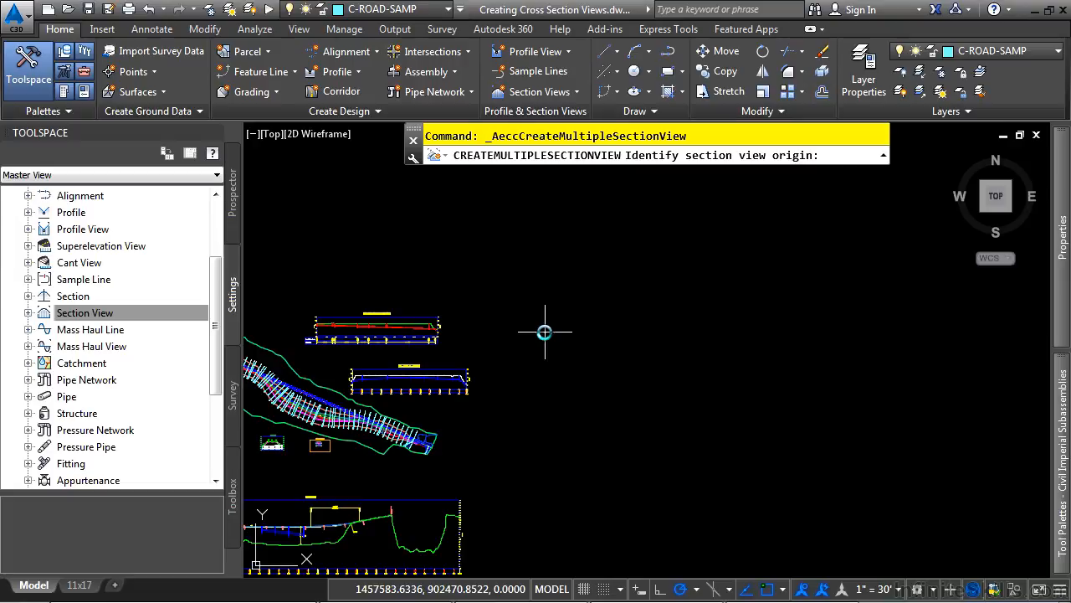
{"action": "left_click", "coordinate": [505, 344]}
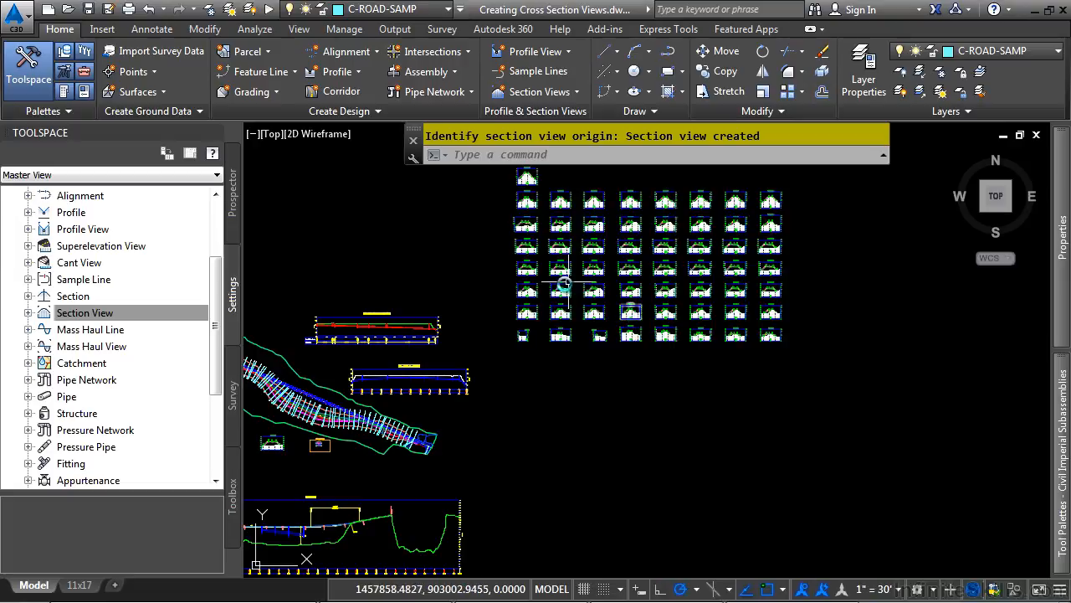
Step: Examine the new section views, especially the road structure, existing ground and centerline band elevations of the 8+45.61 view
{"action": "scroll", "coordinate": [578, 280], "scroll_direction": "up", "scroll_amount": 10}
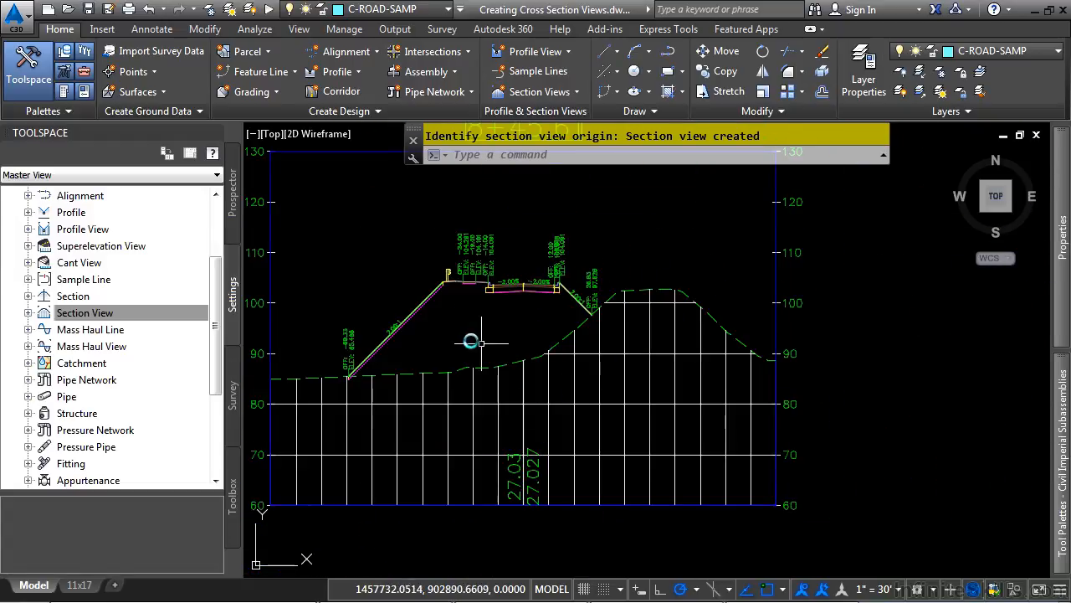
{"action": "scroll", "coordinate": [836, 423], "scroll_direction": "down", "scroll_amount": 5}
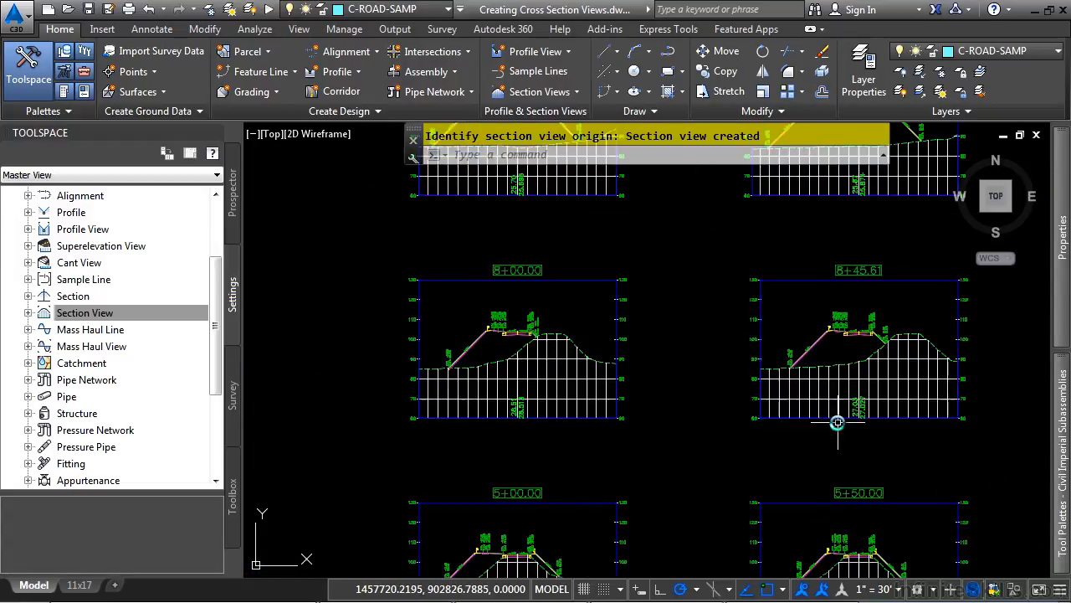
{"action": "scroll", "coordinate": [835, 423], "scroll_direction": "down", "scroll_amount": 2}
{"action": "scroll", "coordinate": [695, 339], "scroll_direction": "up", "scroll_amount": 5}
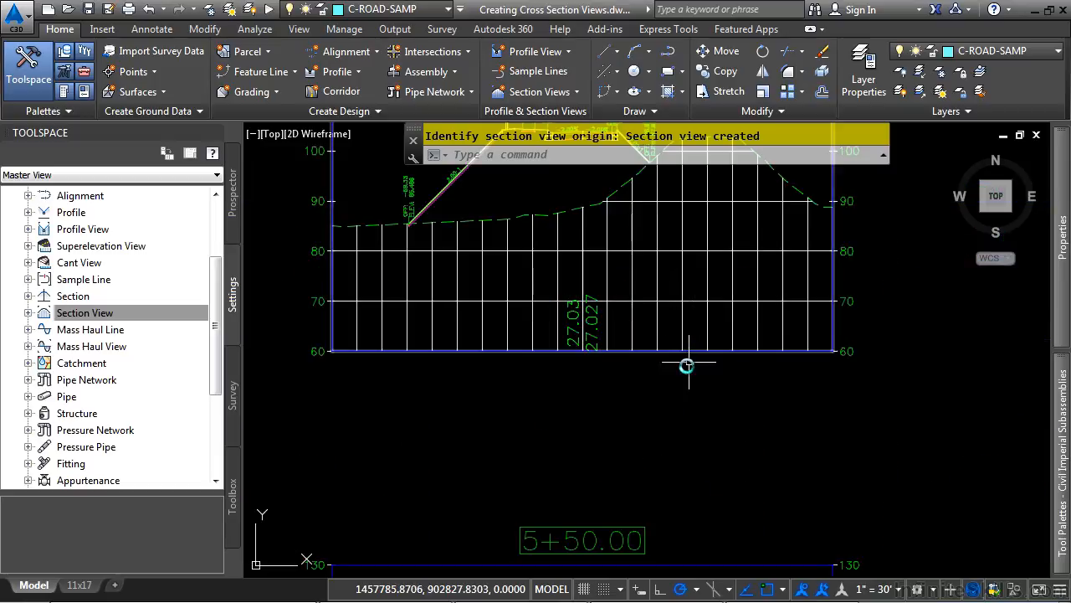
{"action": "scroll", "coordinate": [622, 282], "scroll_direction": "up", "scroll_amount": 3}
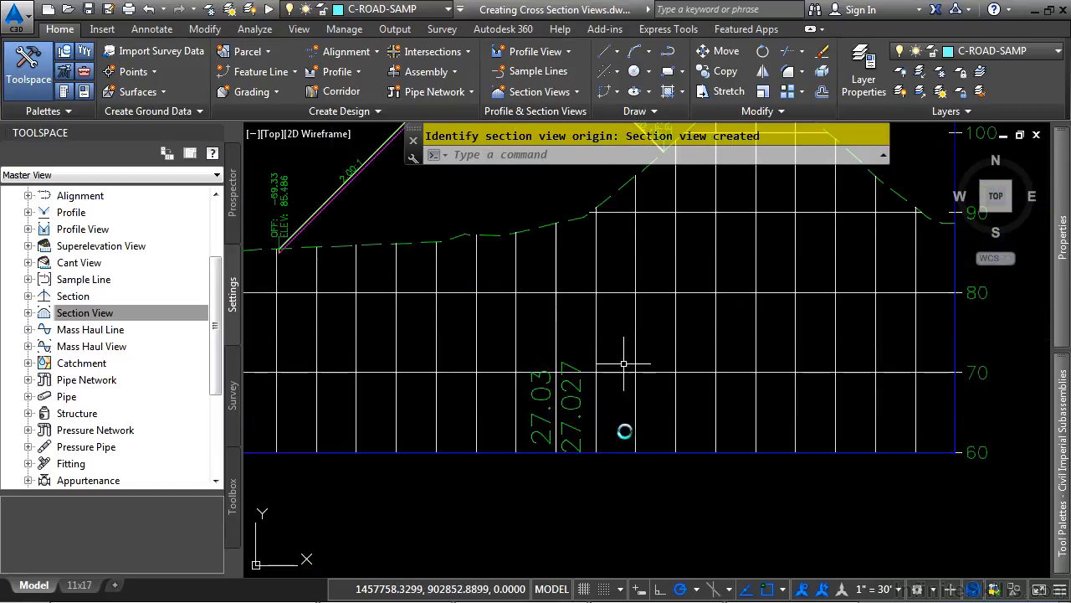
{"action": "middle_click_drag", "start_coordinate": [602, 257], "coordinate": [555, 417]}
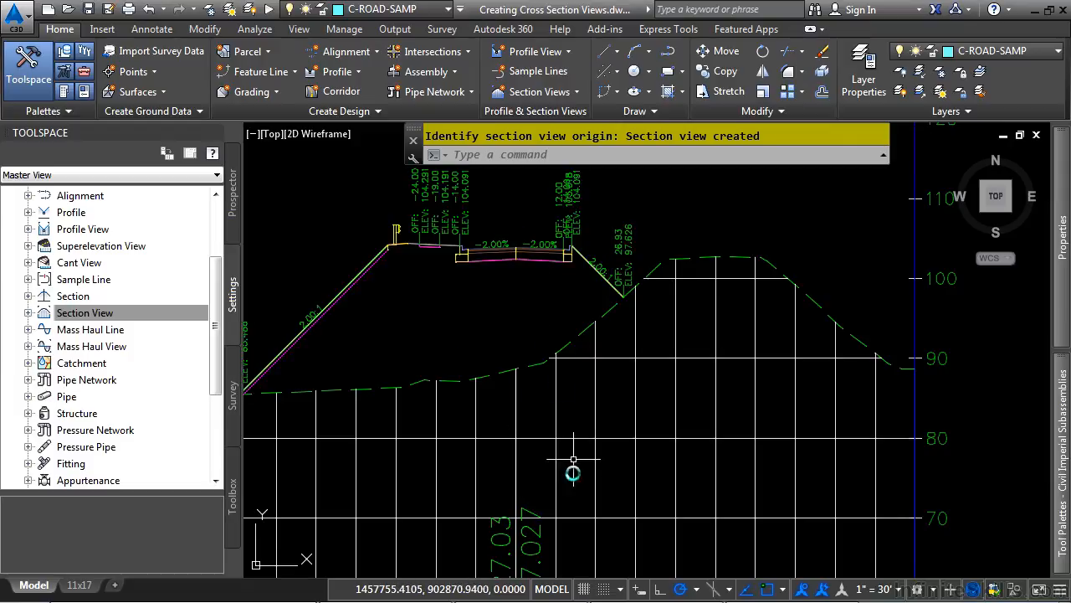
{"action": "middle_click_drag", "start_coordinate": [578, 440], "coordinate": [588, 347]}
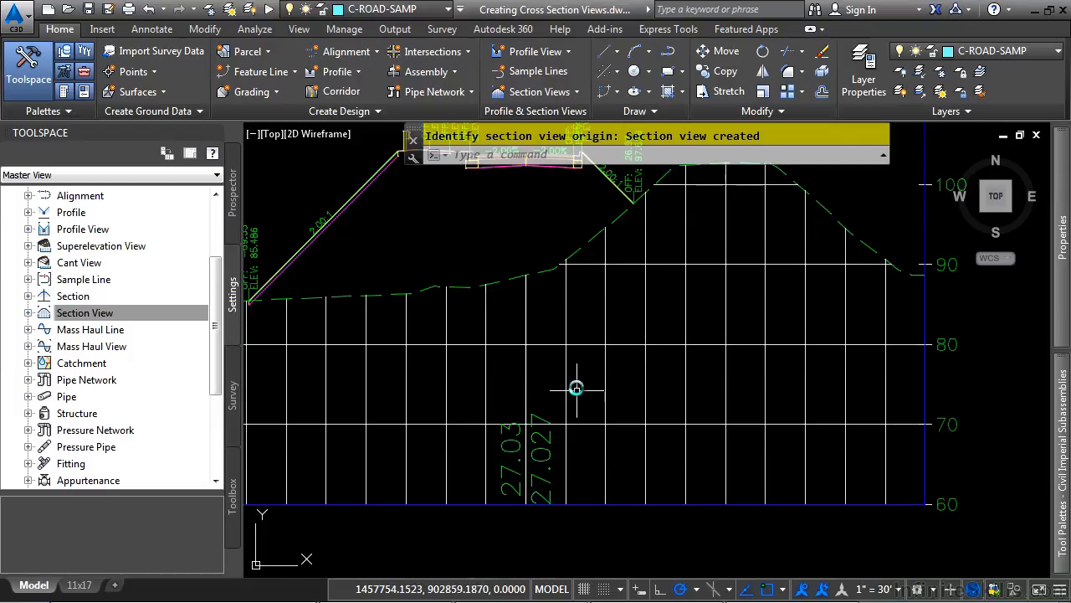
Step: Add the BYPASS-1 BYPASS-1 corridor surface to the sampled sources of the section views, starting from the 8+45.61 view
{"action": "left_click", "coordinate": [564, 337]}
{"action": "left_click", "coordinate": [561, 342]}
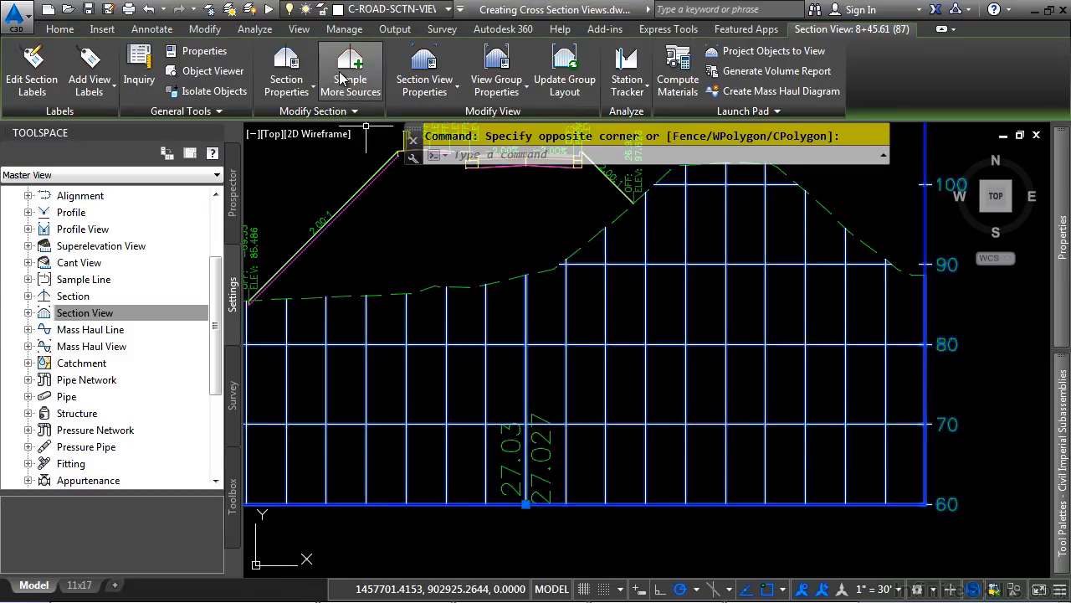
{"action": "left_click", "coordinate": [345, 77]}
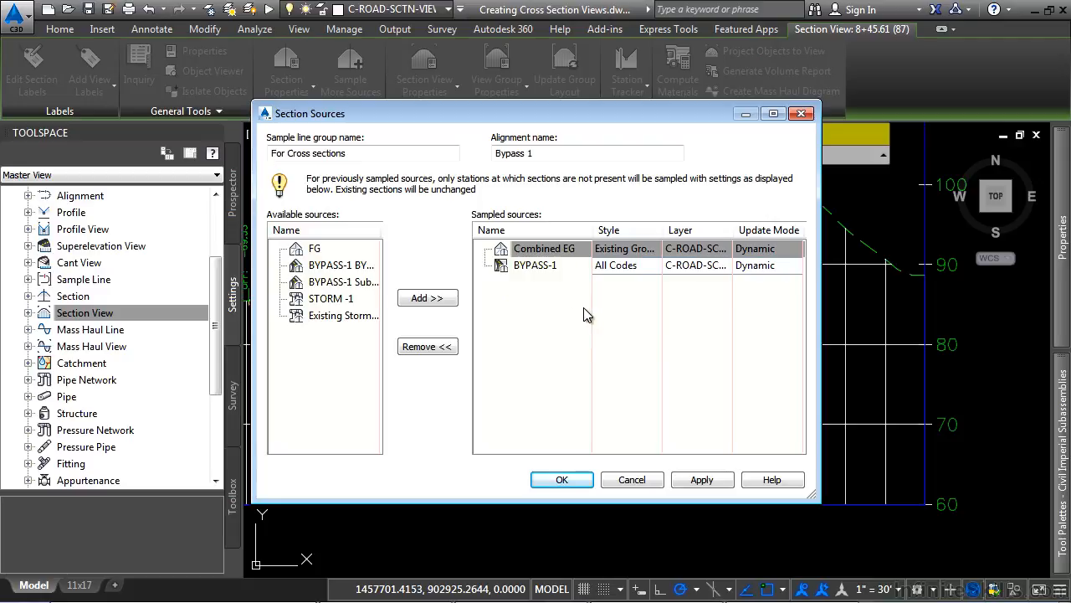
{"action": "left_click", "coordinate": [315, 248]}
{"action": "left_click", "coordinate": [318, 266]}
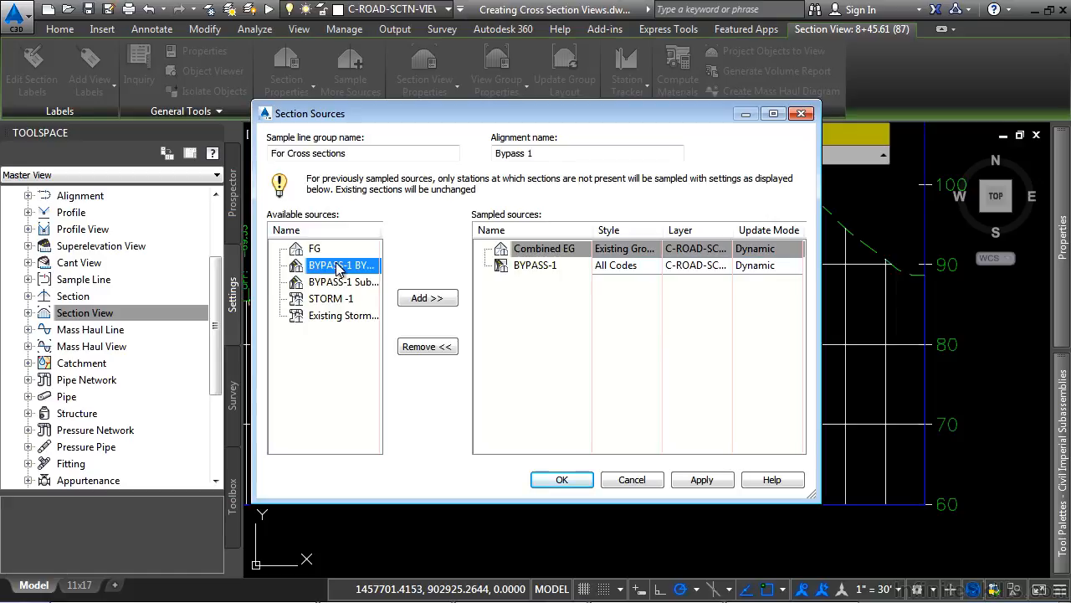
{"action": "left_click", "coordinate": [427, 298]}
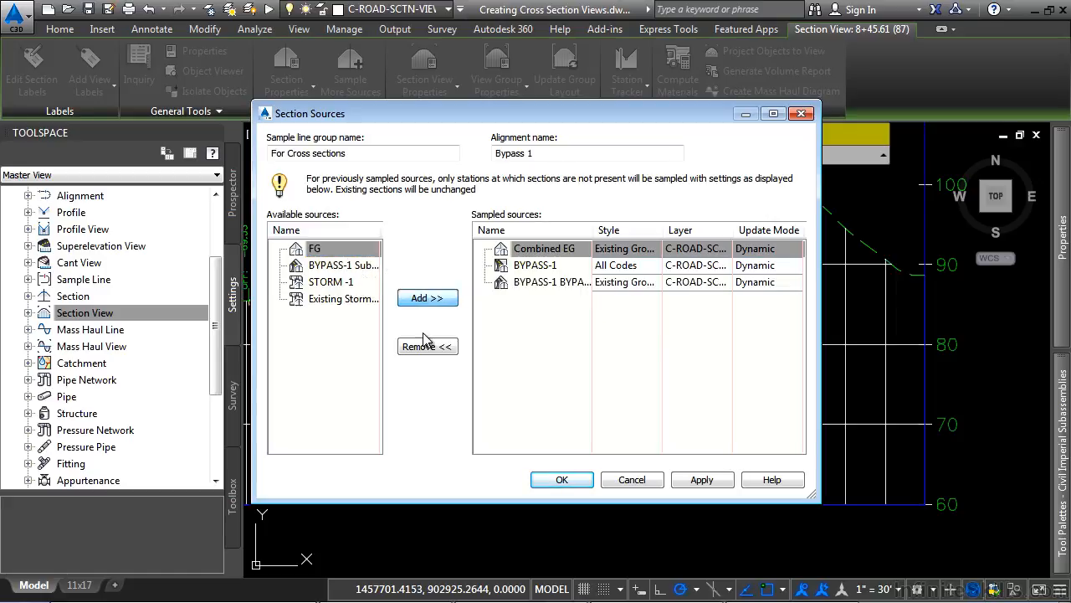
Step: Set the section style of the sampled BYPASS-1 BYPASS-1 surface to _No Display
{"action": "left_click", "coordinate": [641, 285]}
{"action": "left_click", "coordinate": [511, 272]}
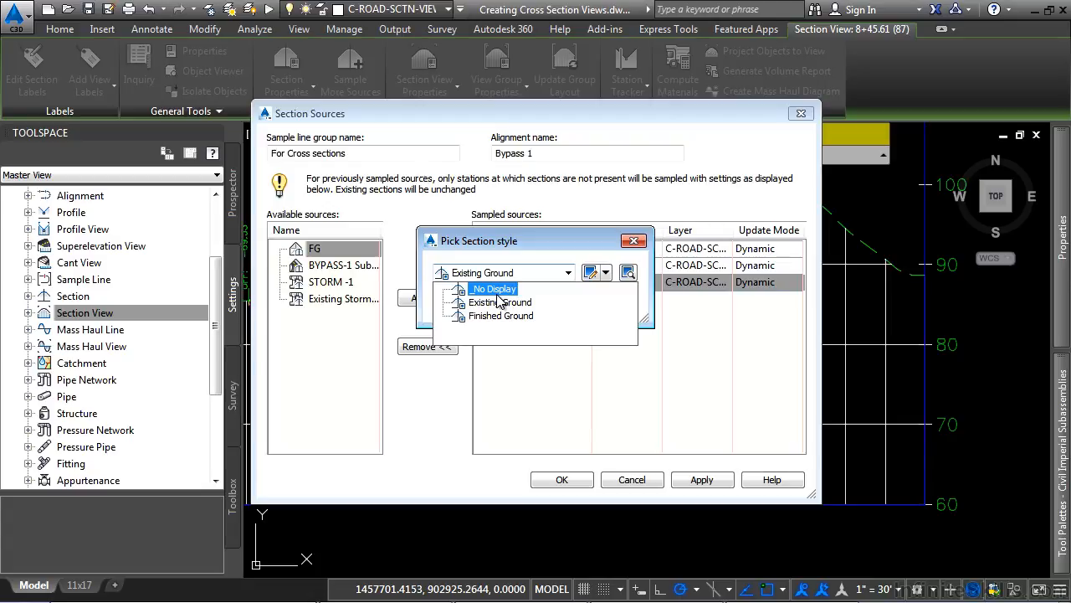
{"action": "left_click", "coordinate": [497, 293]}
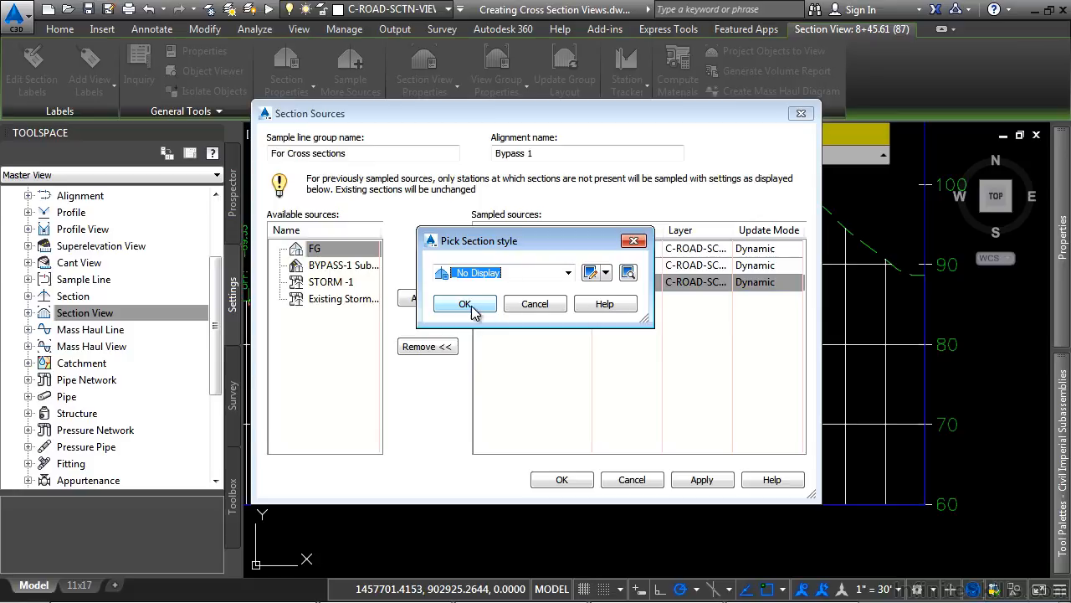
{"action": "left_click", "coordinate": [478, 306]}
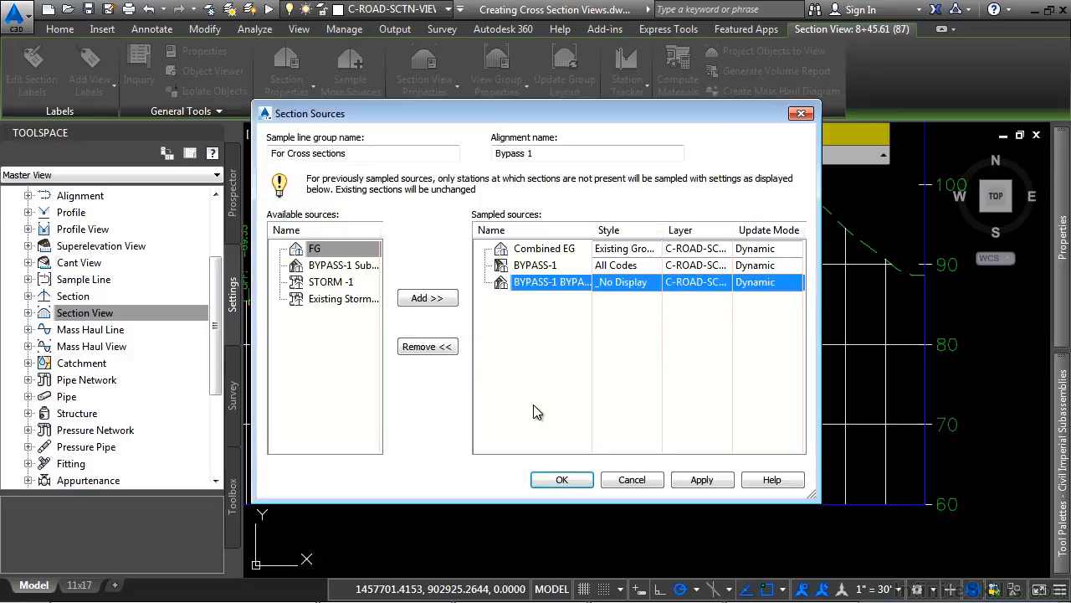
Step: Add the STORM -1 and Existing Storm Sewer pipe networks to the sampled sources and accept the section sources
{"action": "left_click", "coordinate": [335, 283]}
{"action": "left_click_drag", "start_coordinate": [374, 300], "coordinate": [374, 309]}
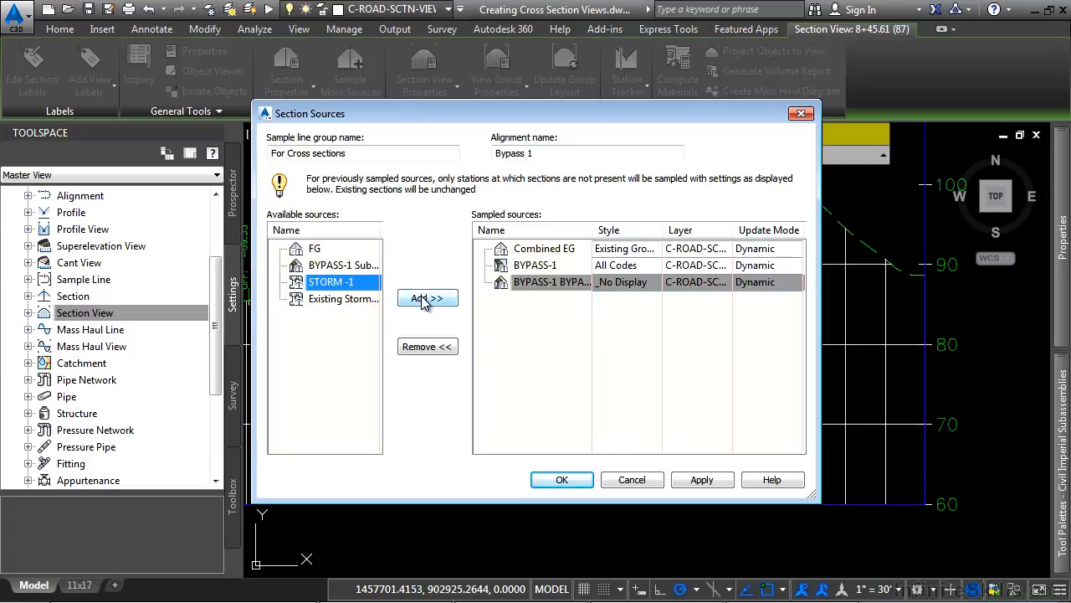
{"action": "left_click", "coordinate": [427, 299]}
{"action": "left_click", "coordinate": [339, 284]}
{"action": "left_click", "coordinate": [428, 300]}
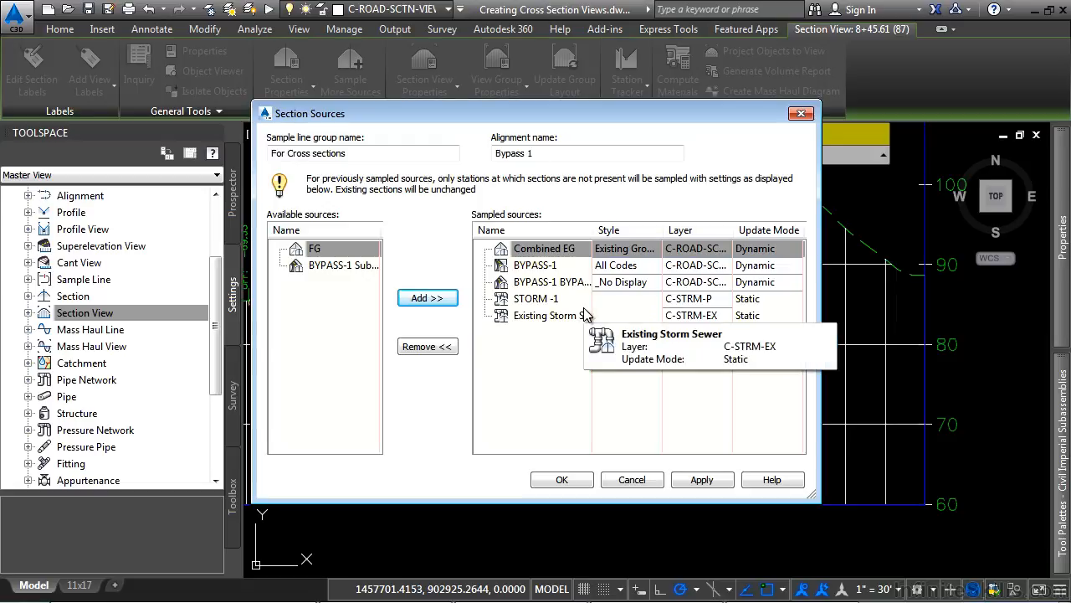
{"action": "left_click", "coordinate": [560, 479]}
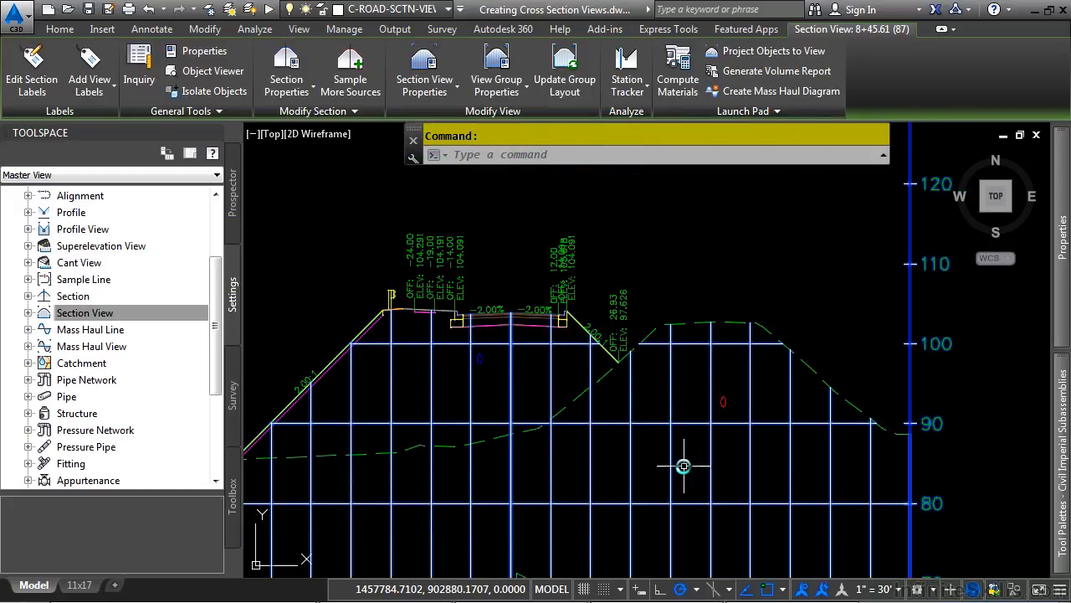
Step: Examine the storm pipes and structures in the section views and compare the two centerline elevations in the data band
{"action": "scroll", "coordinate": [691, 433], "scroll_direction": "down", "scroll_amount": 8}
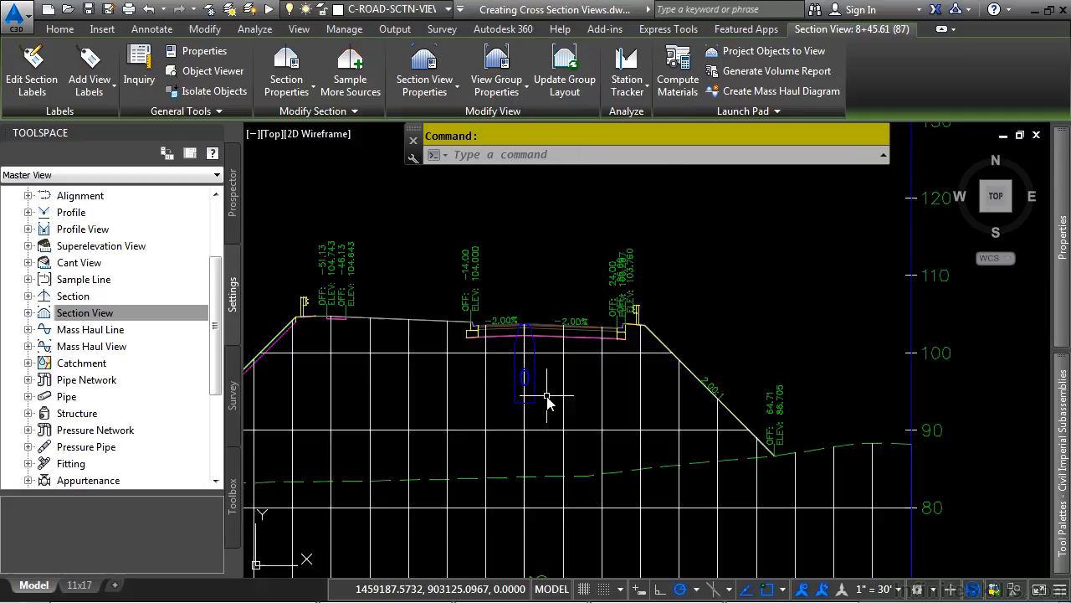
{"action": "scroll", "coordinate": [547, 402], "scroll_direction": "up", "scroll_amount": 4}
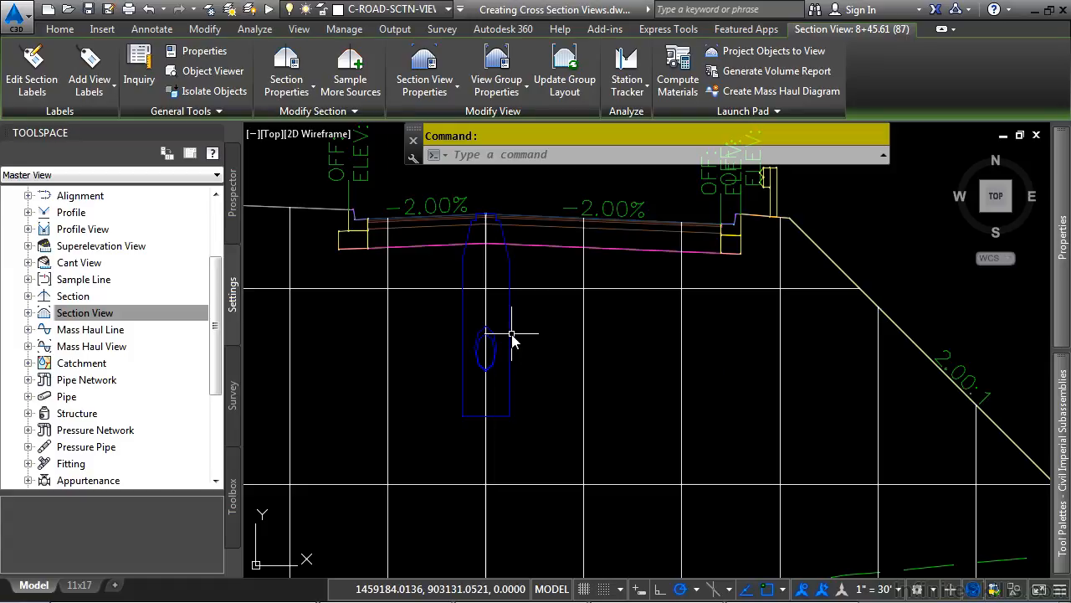
{"action": "scroll", "coordinate": [568, 377], "scroll_direction": "down", "scroll_amount": 2}
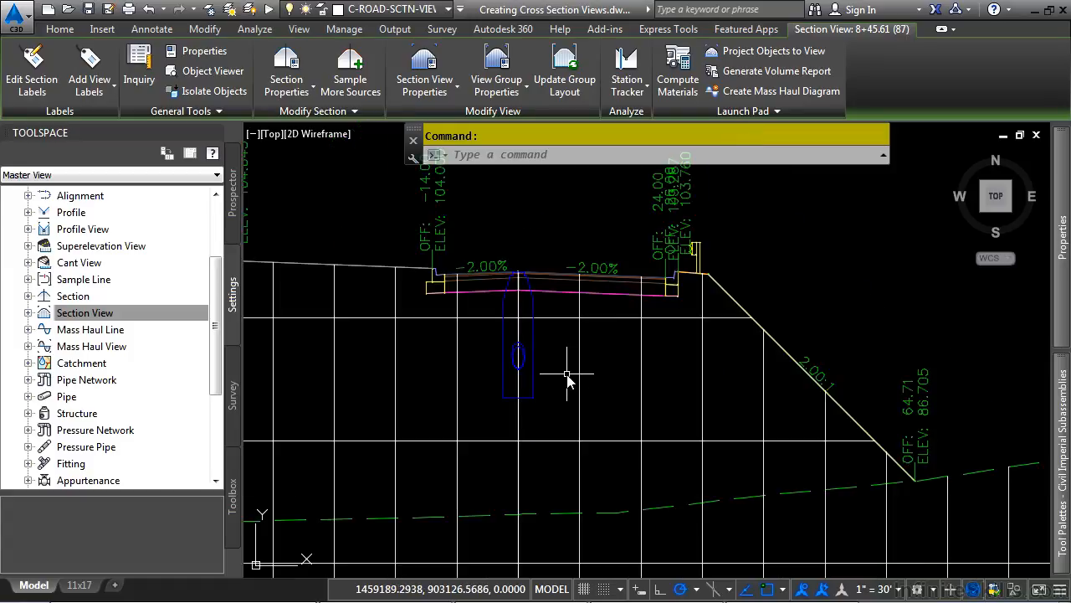
{"action": "scroll", "coordinate": [645, 304], "scroll_direction": "down", "scroll_amount": 3}
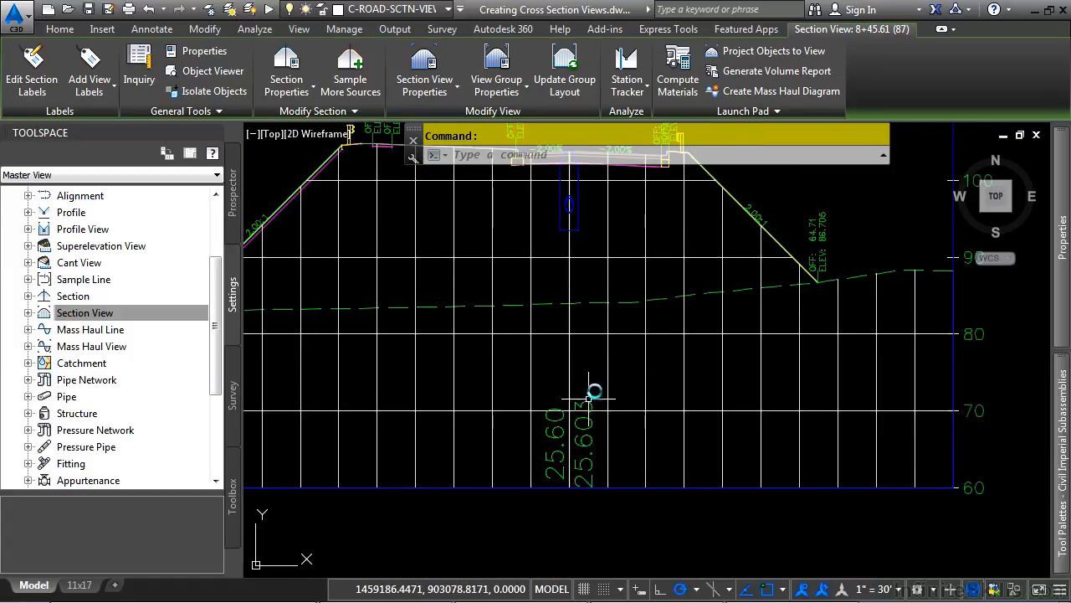
{"action": "scroll", "coordinate": [606, 437], "scroll_direction": "up", "scroll_amount": 4}
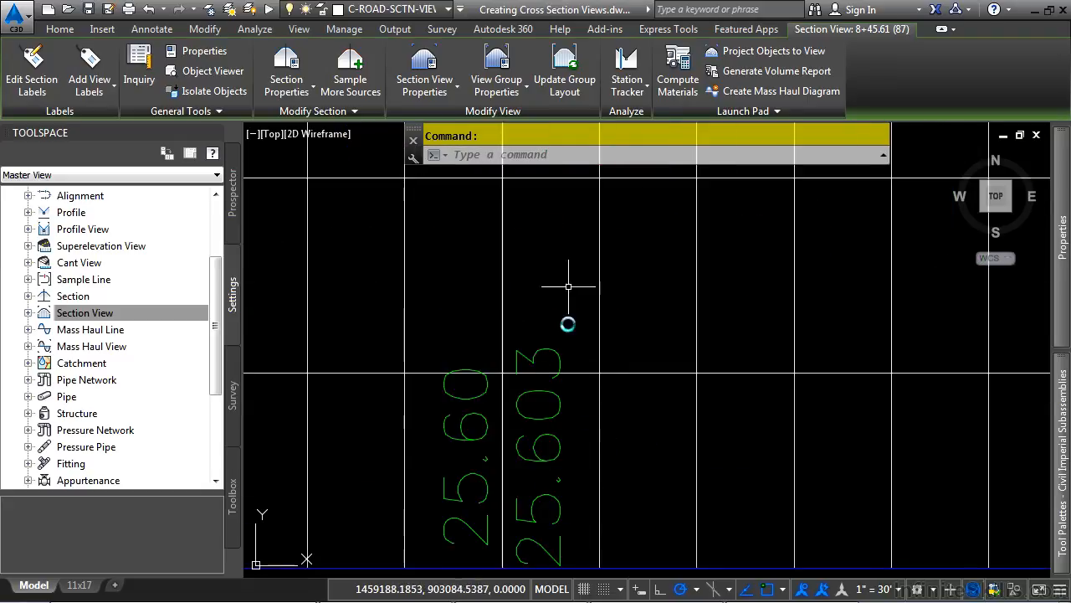
{"action": "scroll", "coordinate": [591, 402], "scroll_direction": "down", "scroll_amount": 2}
{"action": "scroll", "coordinate": [591, 402], "scroll_direction": "down", "scroll_amount": 3}
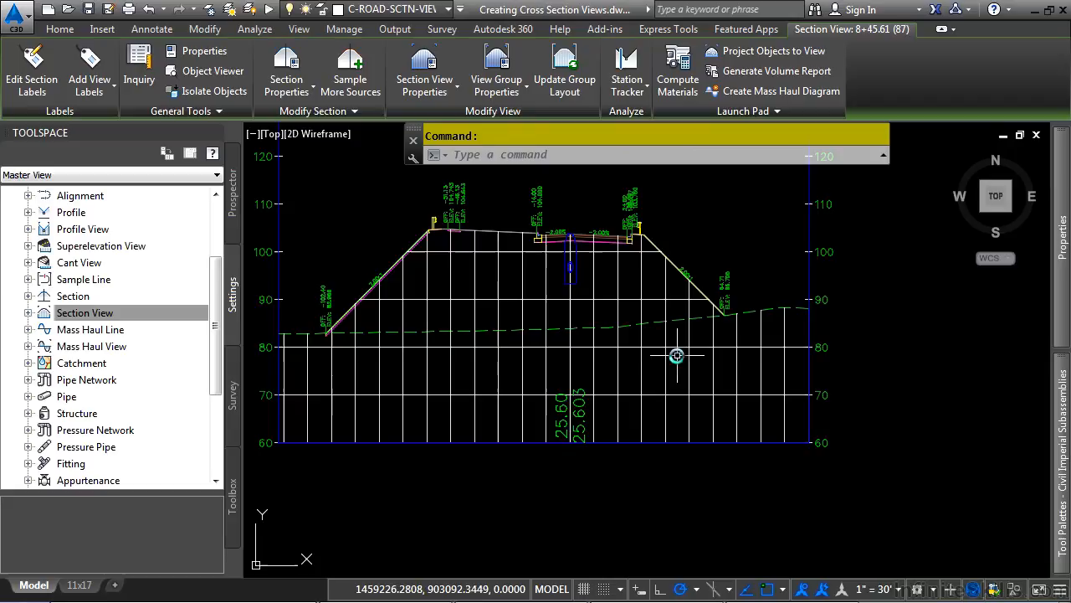
Step: Open the band set of the whole section view group and bring the section data band's surface settings into view
{"action": "left_click", "coordinate": [618, 365]}
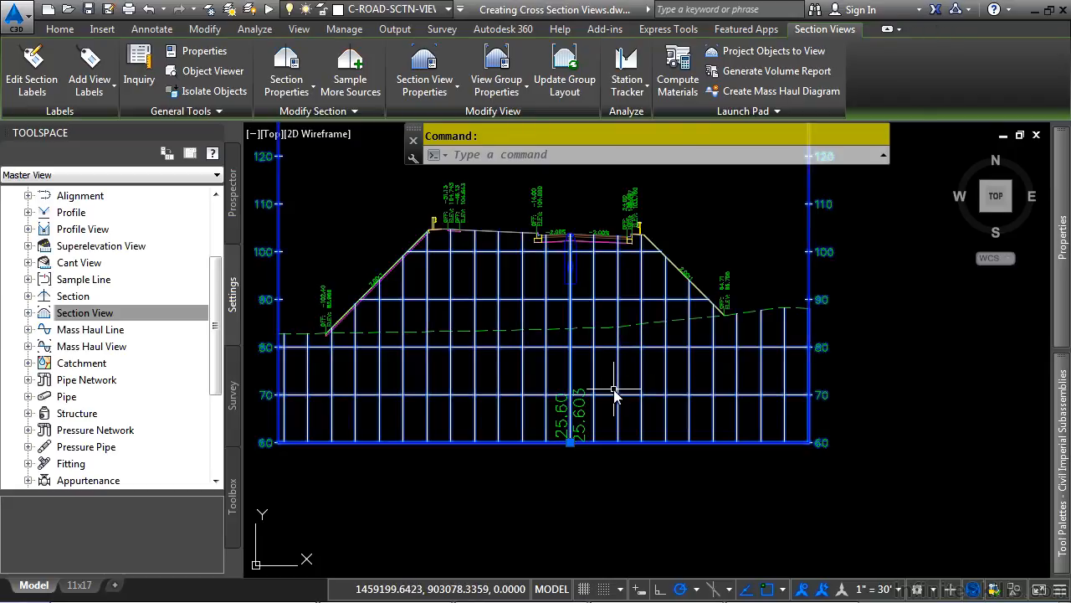
{"action": "left_click", "coordinate": [496, 74]}
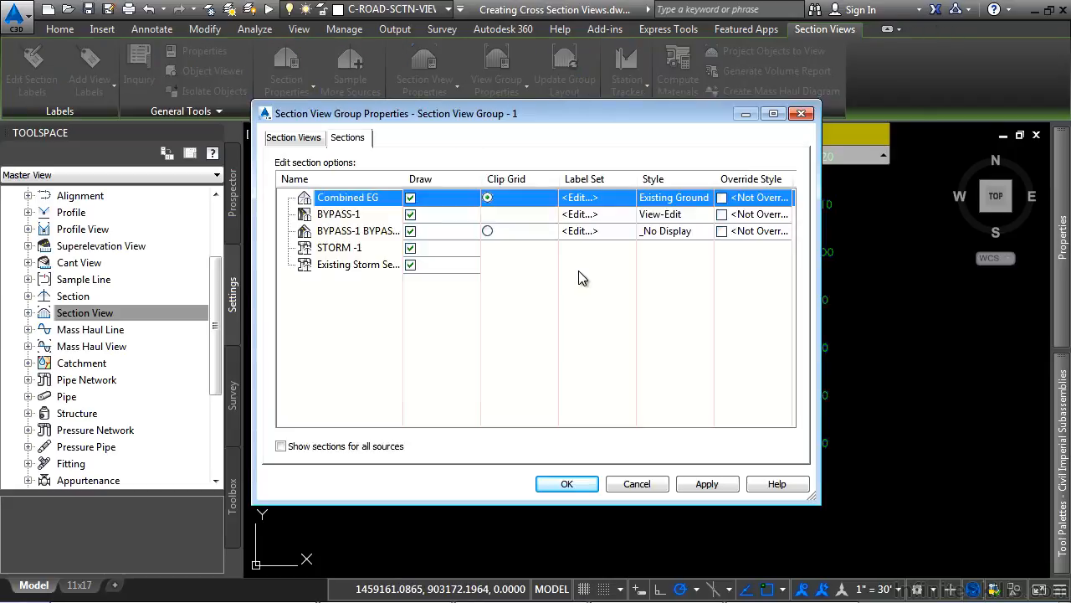
{"action": "left_click", "coordinate": [294, 137]}
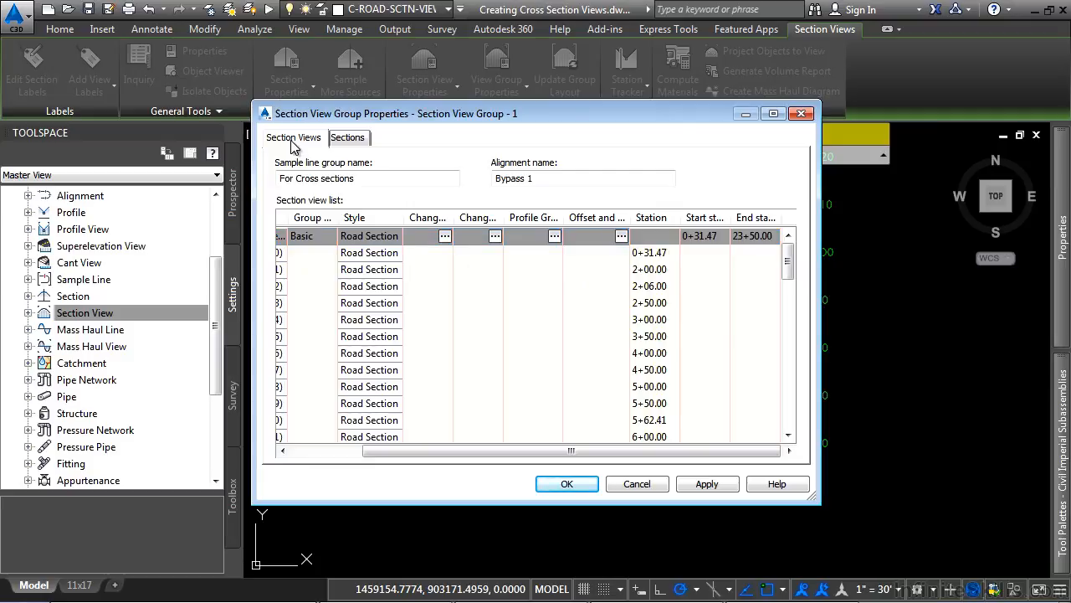
{"action": "left_click_drag", "start_coordinate": [454, 216], "coordinate": [569, 216]}
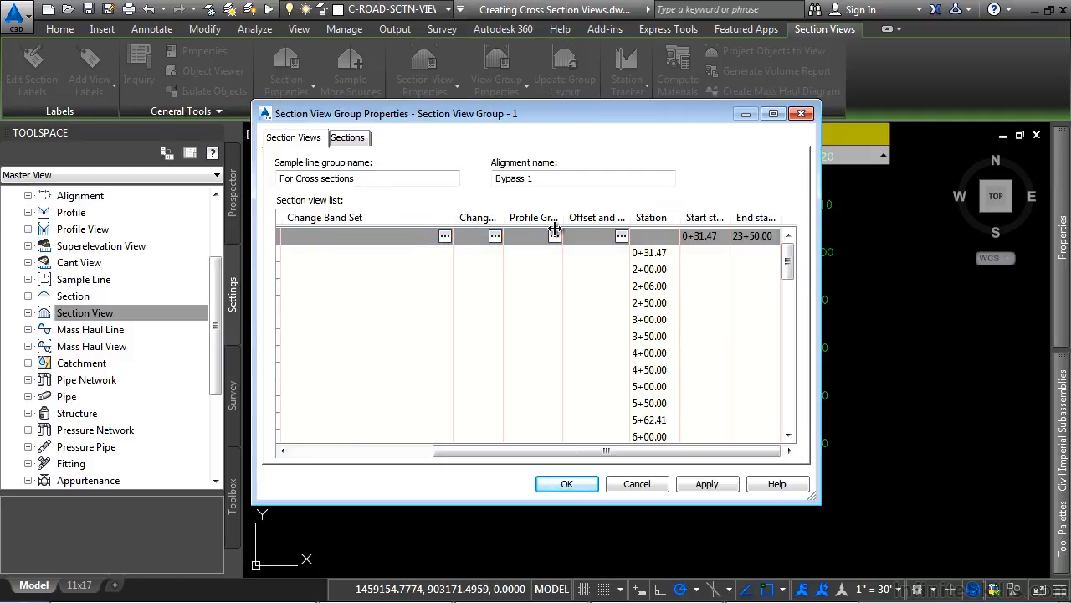
{"action": "left_click_drag", "start_coordinate": [543, 452], "coordinate": [416, 453]}
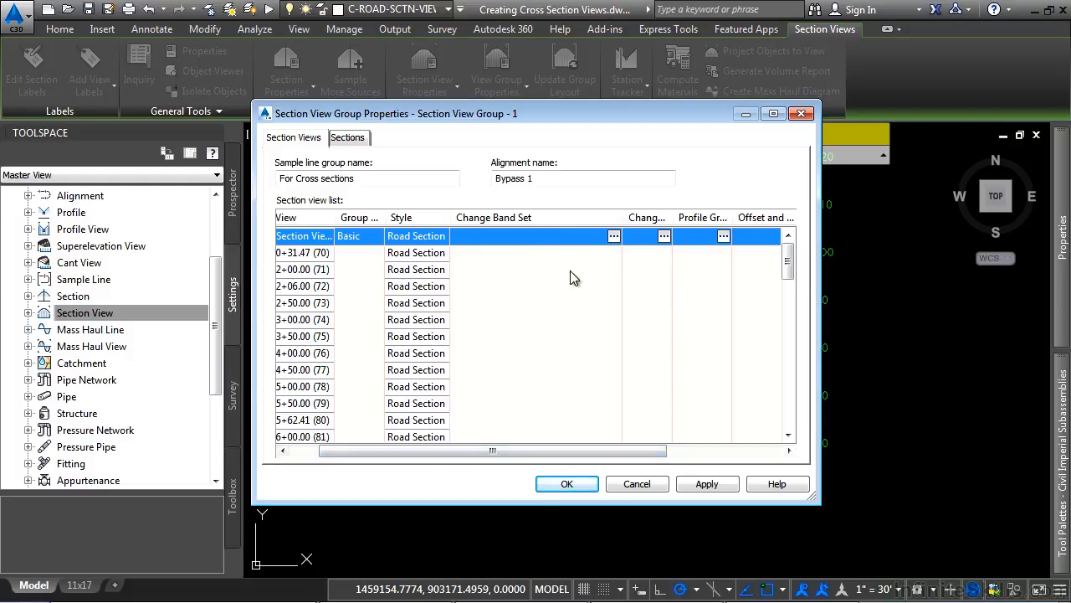
{"action": "left_click", "coordinate": [615, 237]}
{"action": "left_click_drag", "start_coordinate": [510, 383], "coordinate": [604, 379]}
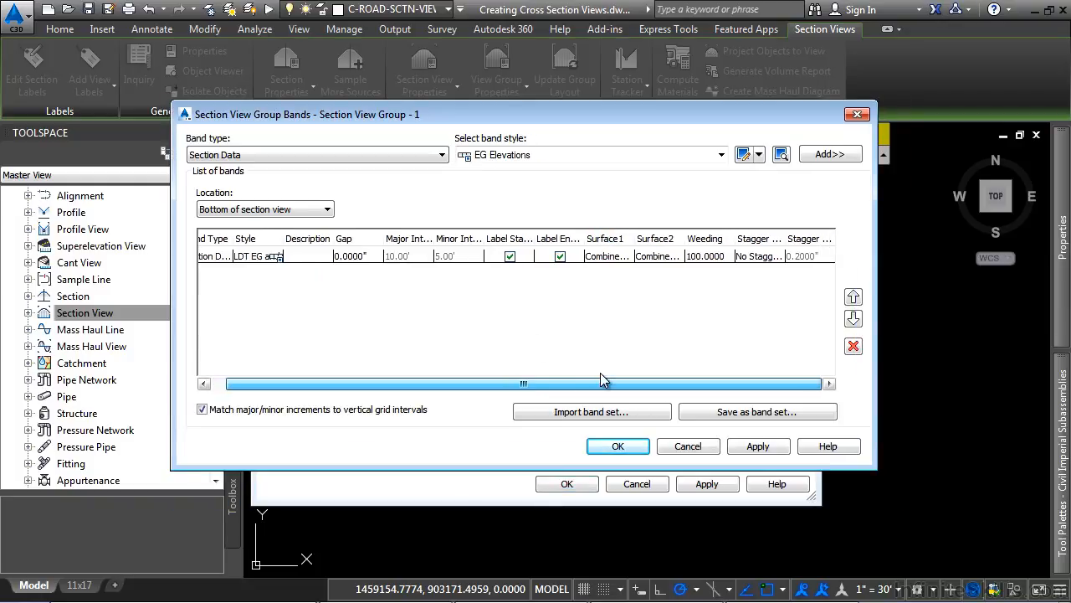
Step: Set Surface2 of the group's section data band to BYPASS-1 BYPASS-1, apply the group properties and clear the selection
{"action": "left_click", "coordinate": [661, 257]}
{"action": "left_click", "coordinate": [661, 258]}
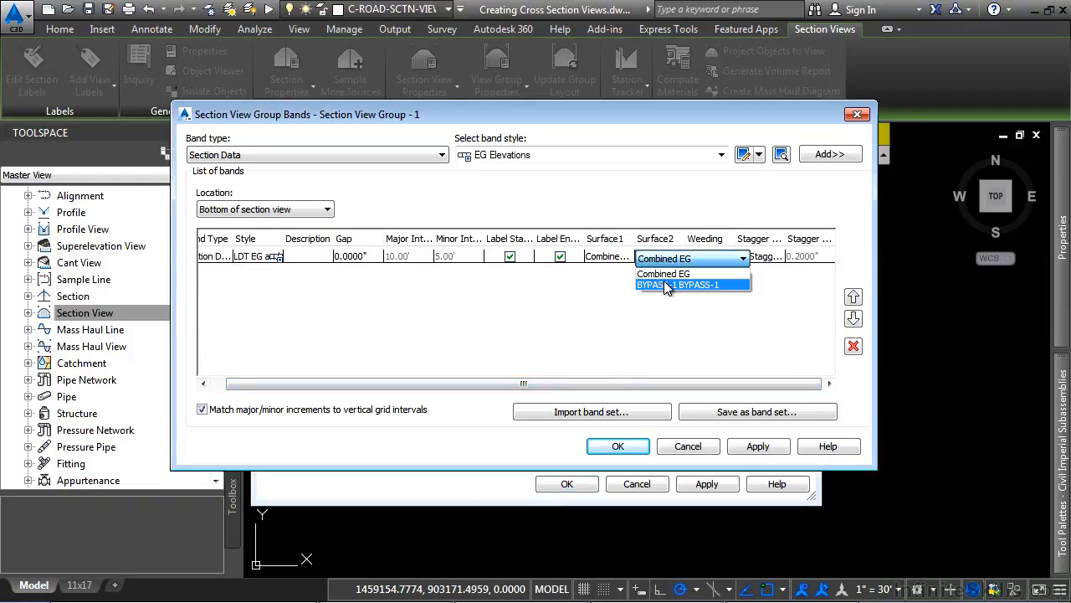
{"action": "left_click", "coordinate": [667, 286]}
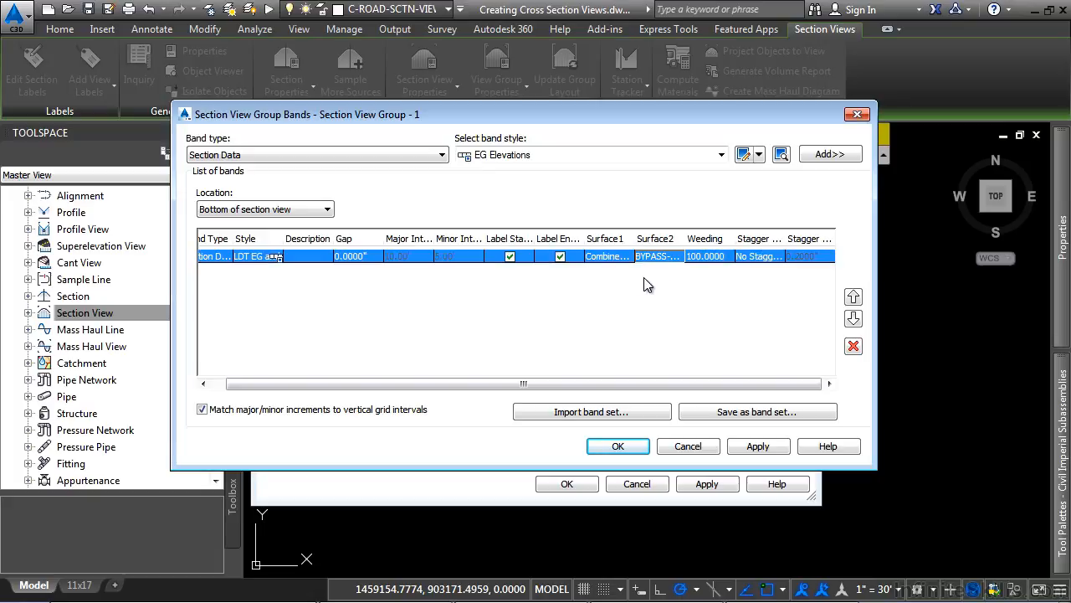
{"action": "left_click", "coordinate": [640, 445]}
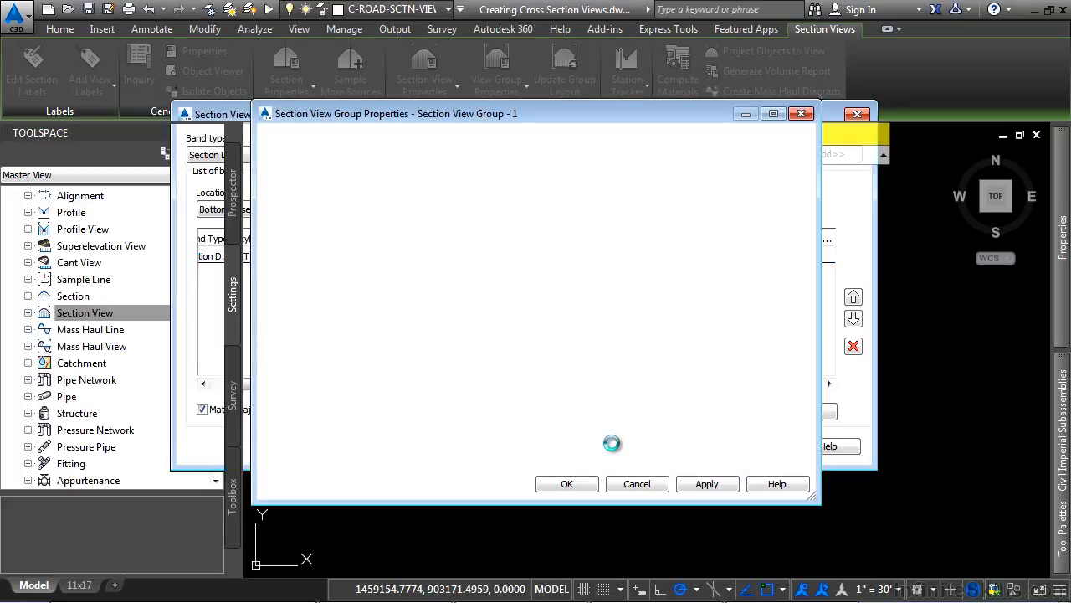
{"action": "left_click", "coordinate": [590, 485]}
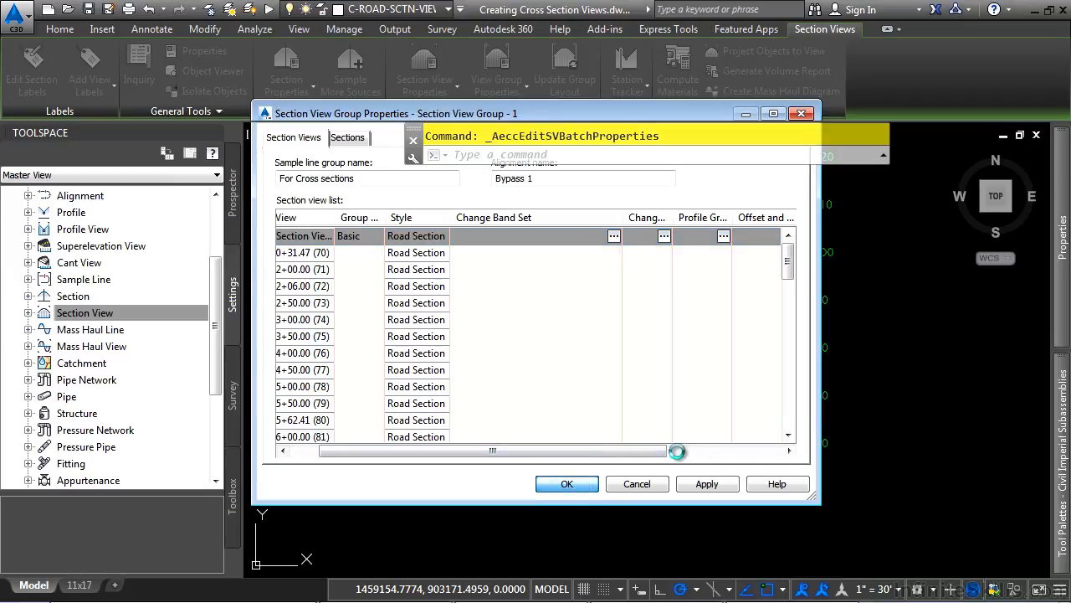
{"action": "key", "text": "Escape"}
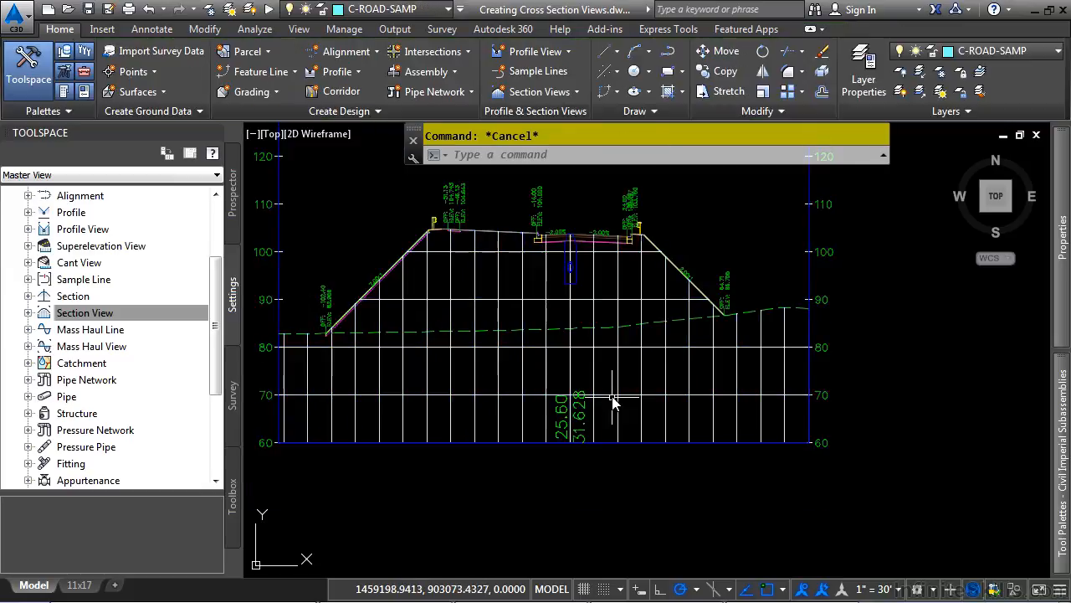
Step: Check the existing and finished ground elevations in the data bands of several section views
{"action": "scroll", "coordinate": [609, 407], "scroll_direction": "up", "scroll_amount": 3}
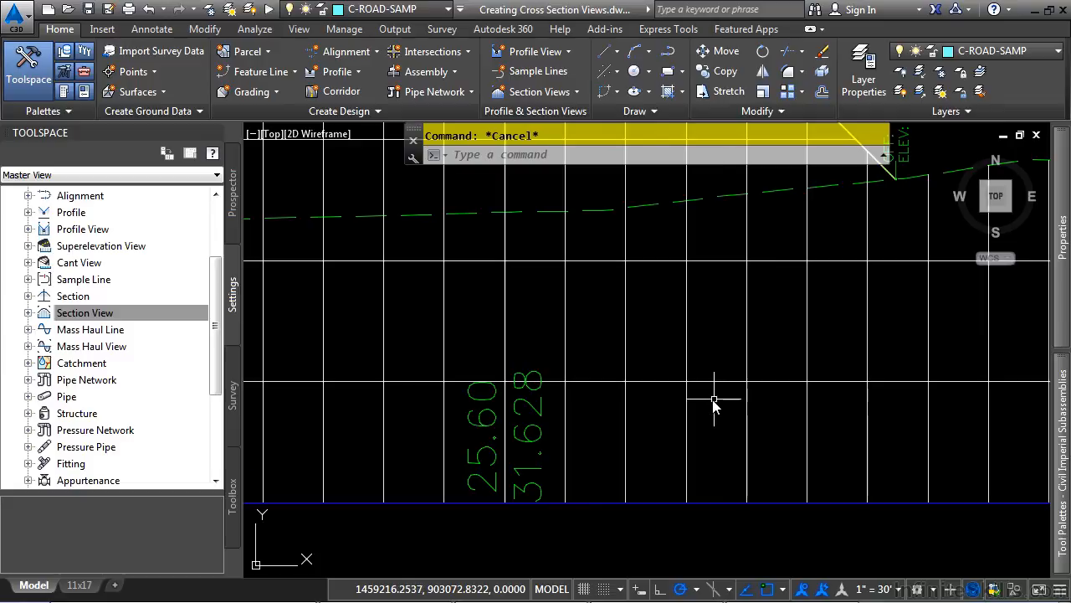
{"action": "scroll", "coordinate": [717, 404], "scroll_direction": "down", "scroll_amount": 2}
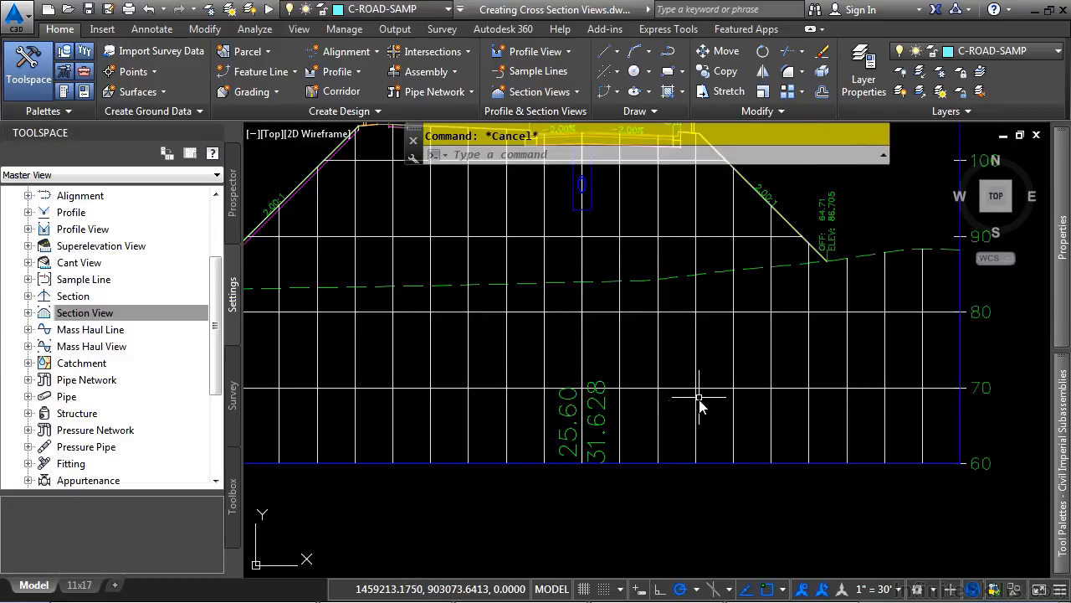
{"action": "scroll", "coordinate": [651, 346], "scroll_direction": "down", "scroll_amount": 5}
{"action": "scroll", "coordinate": [419, 444], "scroll_direction": "up", "scroll_amount": 4}
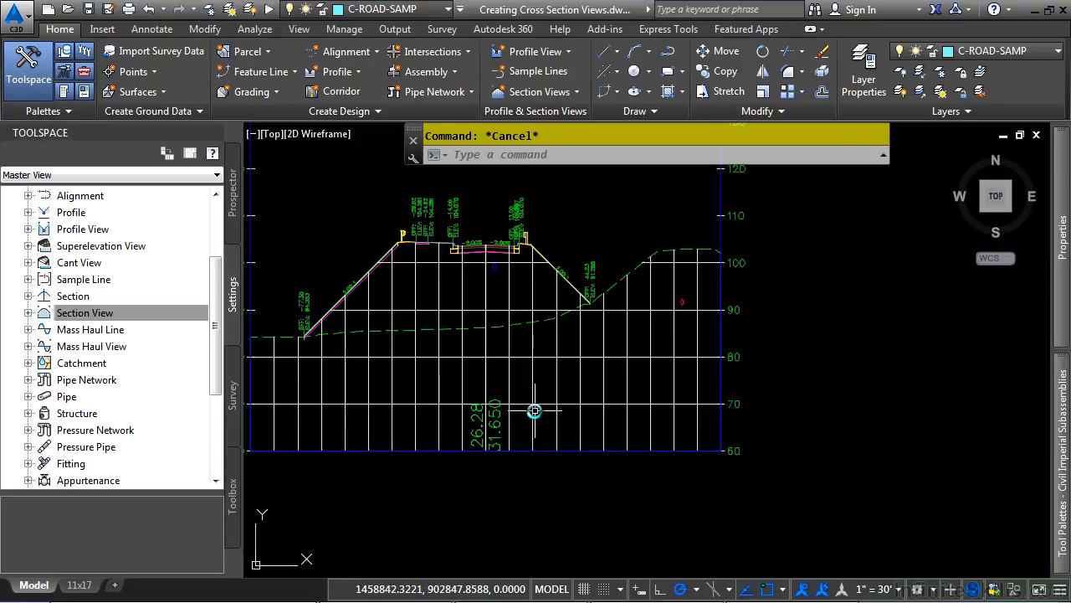